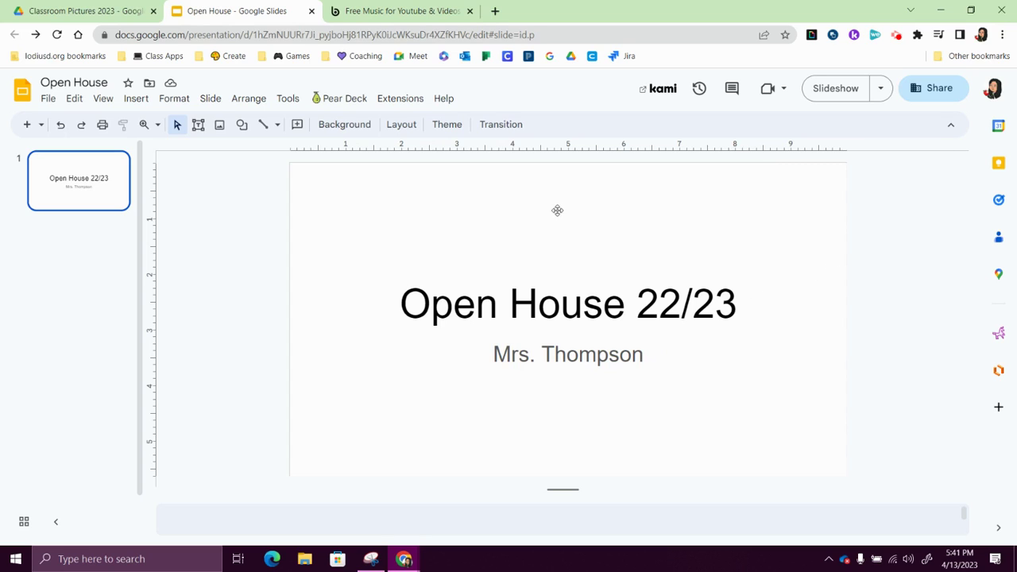
{"action": "left_click", "coordinate": [444, 125]}
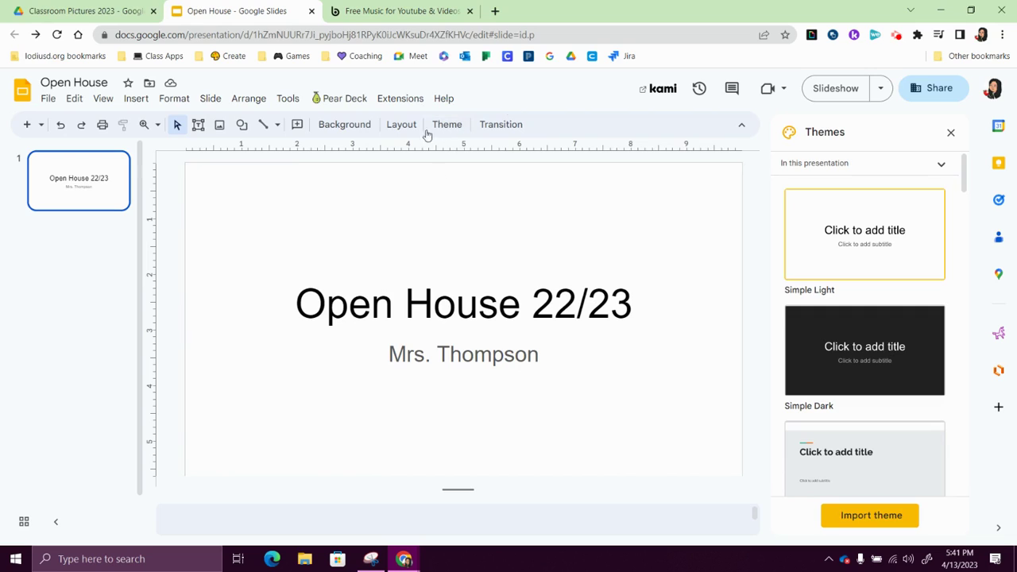
{"action": "left_click", "coordinate": [950, 132]}
{"action": "left_click", "coordinate": [565, 317]}
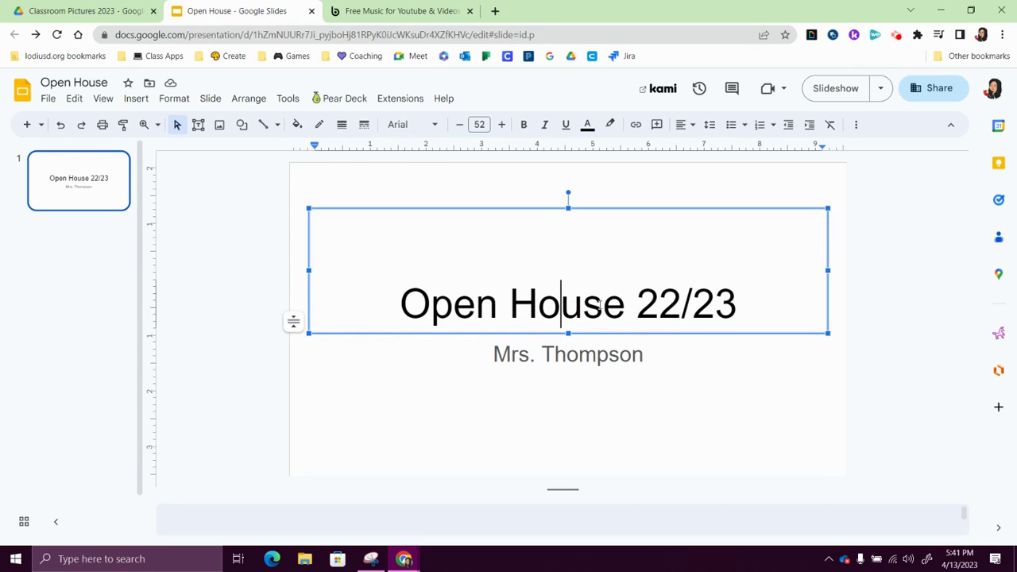
{"action": "left_click", "coordinate": [285, 188]}
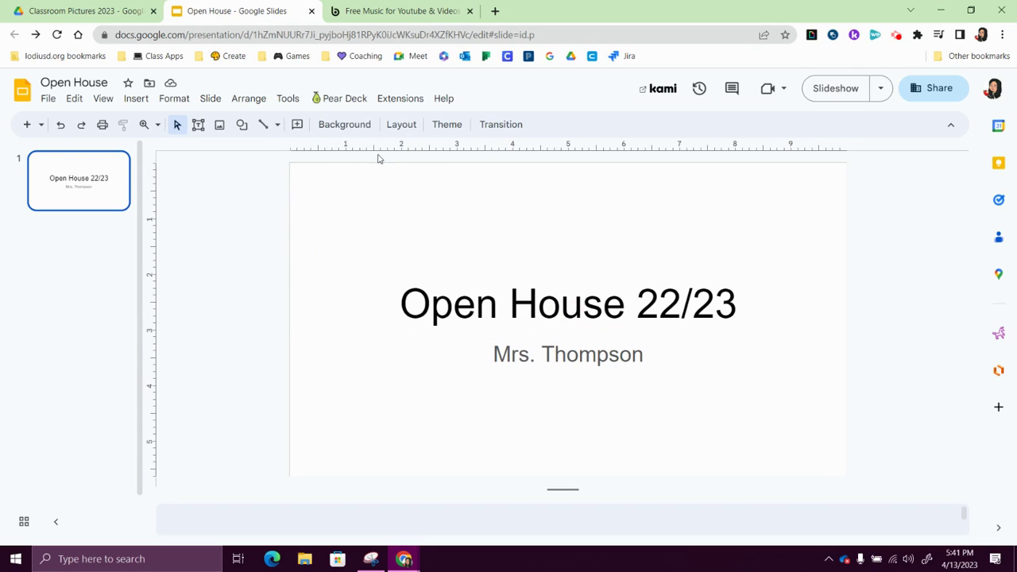
Apply the Beach Day theme to the presentation.
{"action": "left_click", "coordinate": [454, 130]}
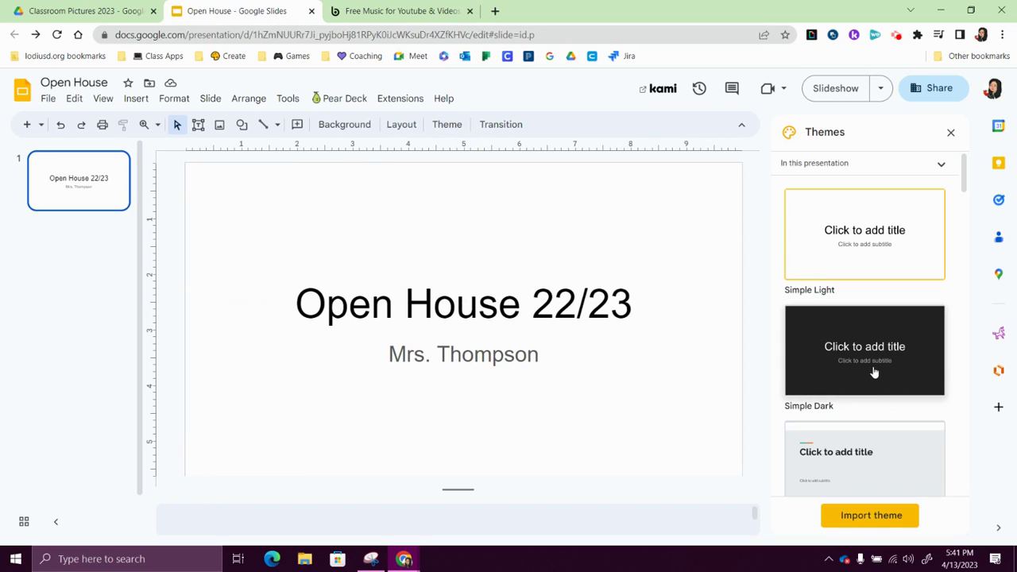
{"action": "scroll", "coordinate": [874, 371], "scroll_direction": "down", "scroll_amount": 10}
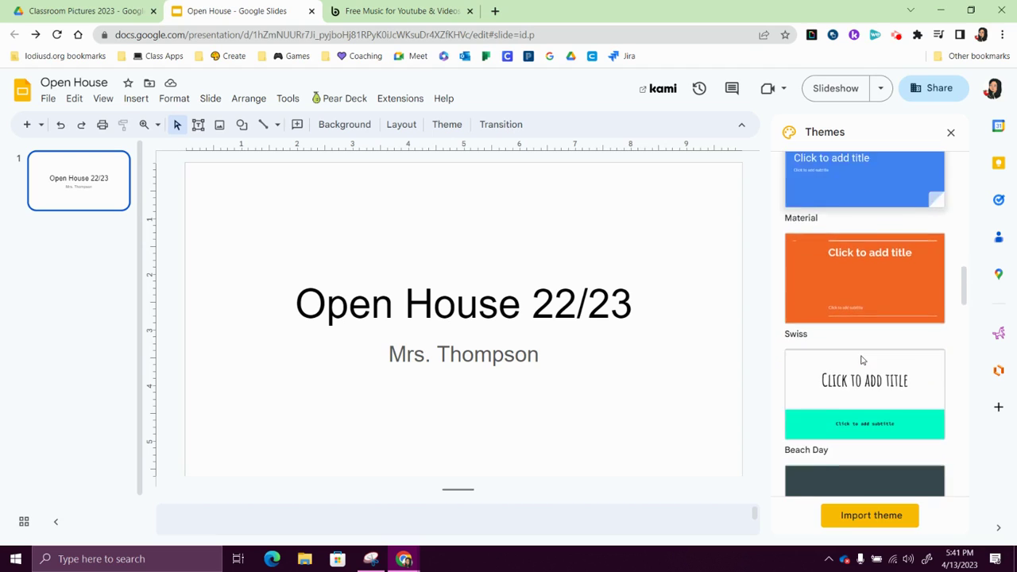
{"action": "scroll", "coordinate": [863, 359], "scroll_direction": "down", "scroll_amount": 2}
{"action": "left_click", "coordinate": [880, 300]}
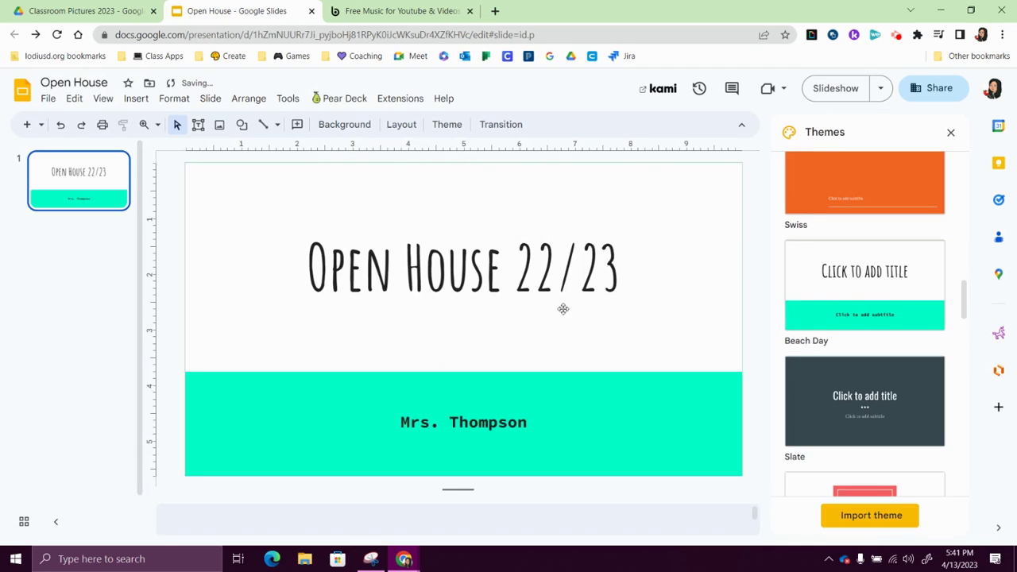
{"action": "left_click", "coordinate": [952, 133]}
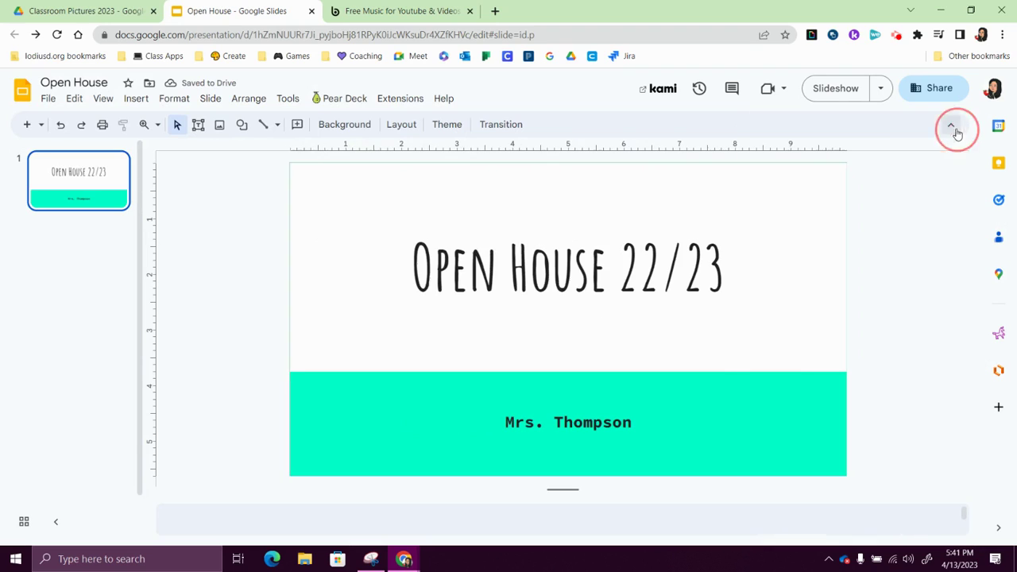
{"action": "left_click", "coordinate": [441, 266]}
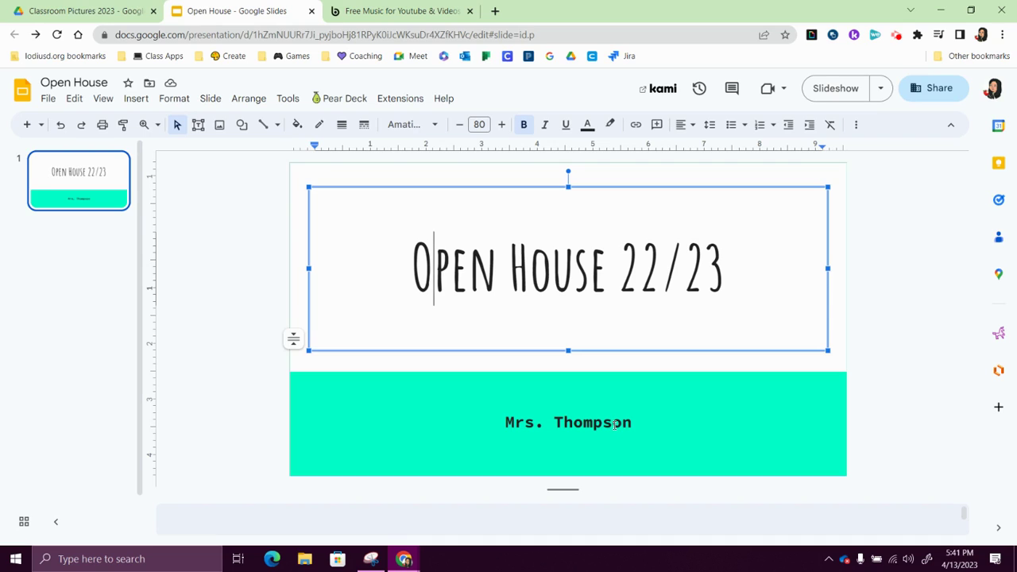
{"action": "left_click", "coordinate": [845, 256]}
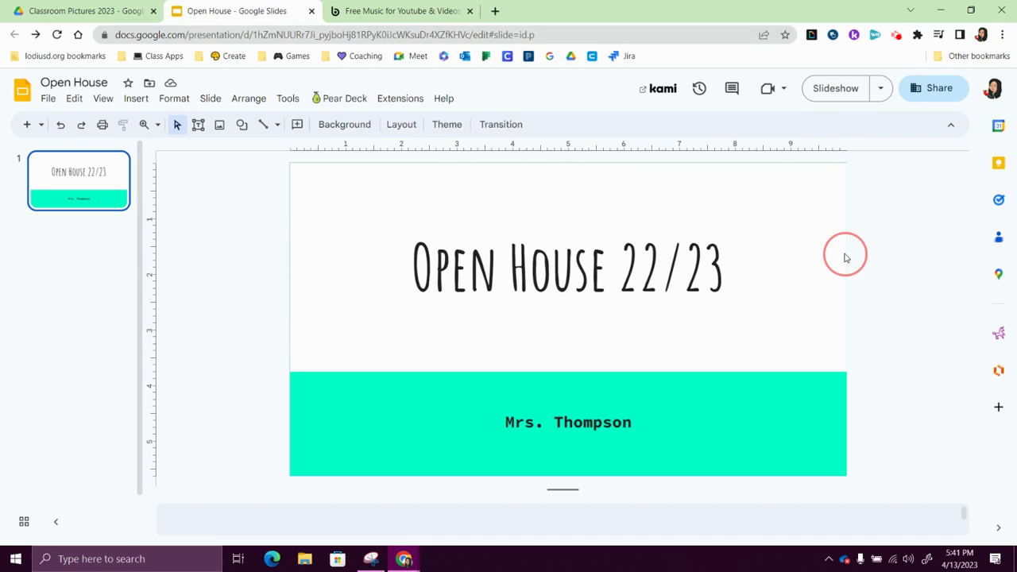
Add three blank slides after the title slide and return to slide 2.
{"action": "left_click", "coordinate": [42, 125]}
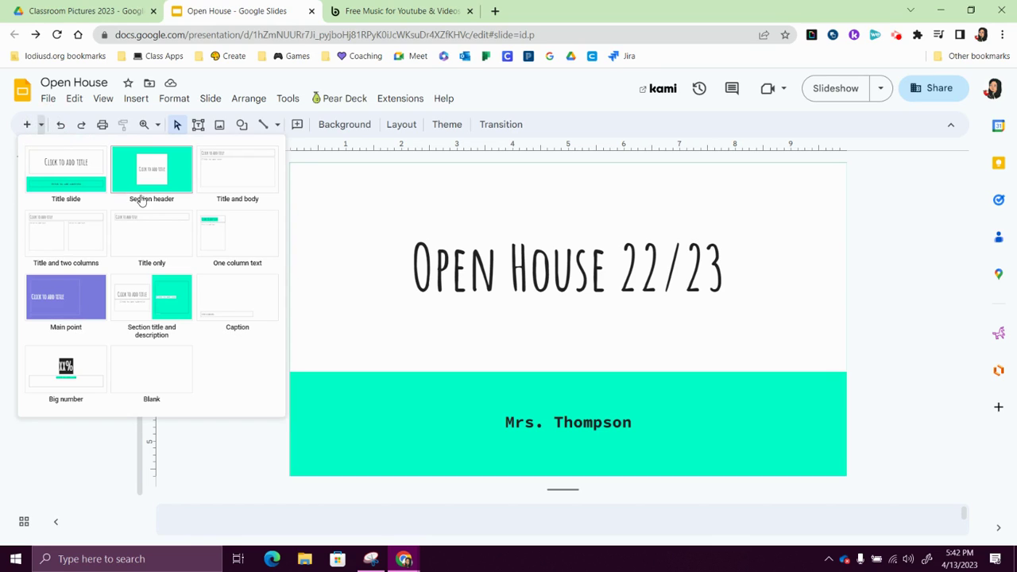
{"action": "left_click", "coordinate": [151, 379]}
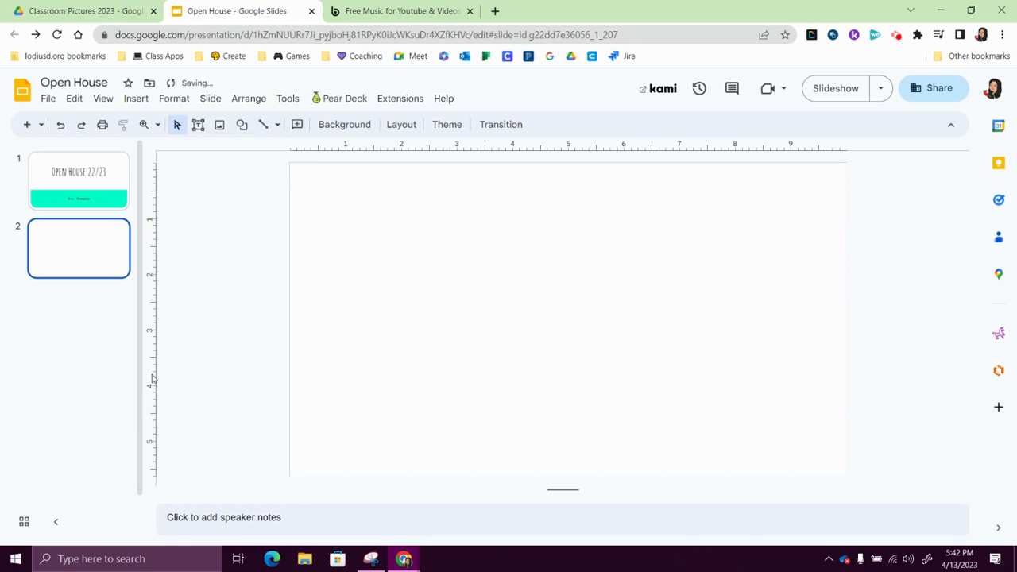
{"action": "left_click", "coordinate": [26, 125]}
{"action": "left_click", "coordinate": [26, 125]}
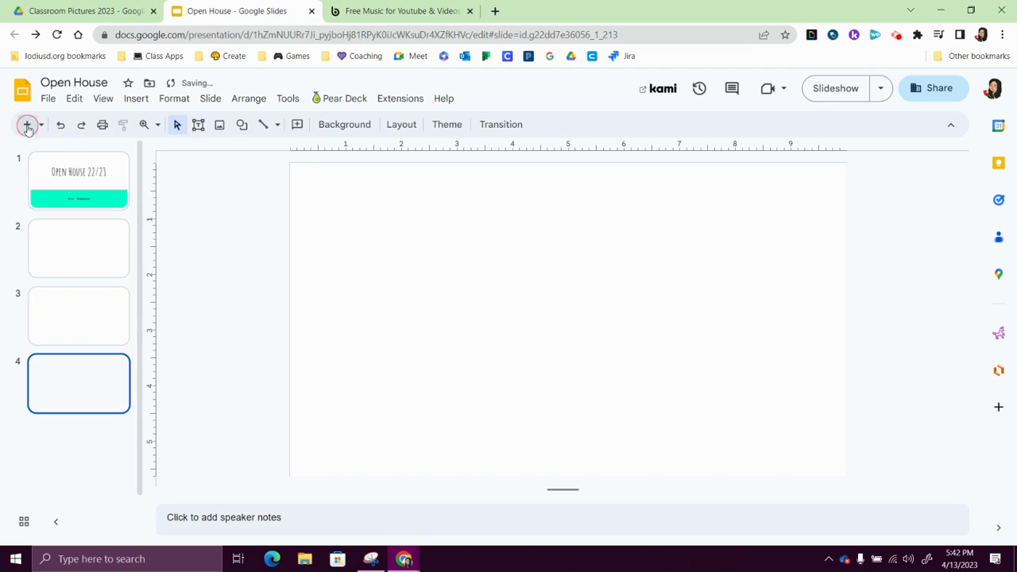
{"action": "left_click", "coordinate": [81, 254]}
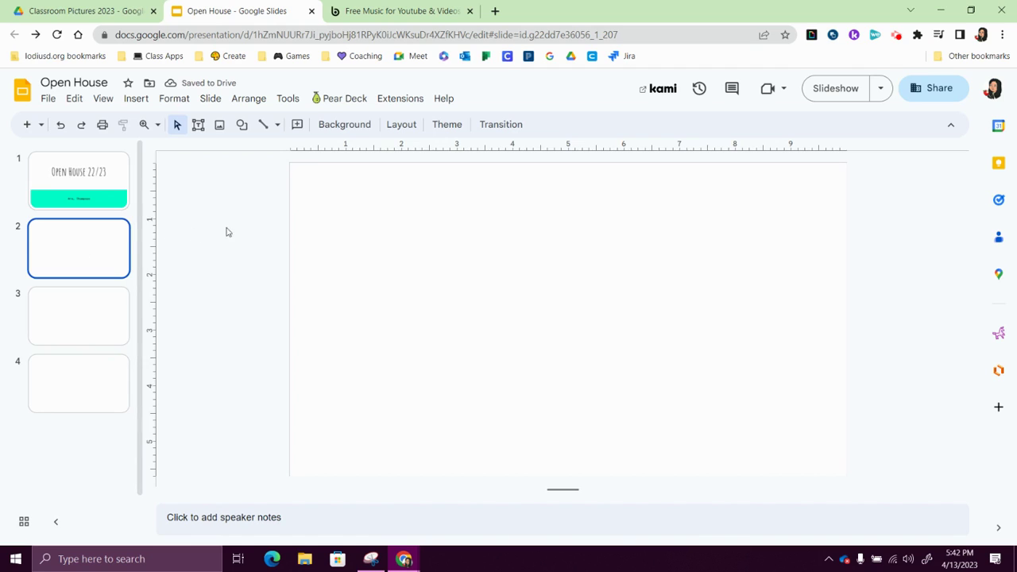
{"action": "left_click", "coordinate": [136, 98]}
{"action": "mouse_move", "coordinate": [153, 120]}
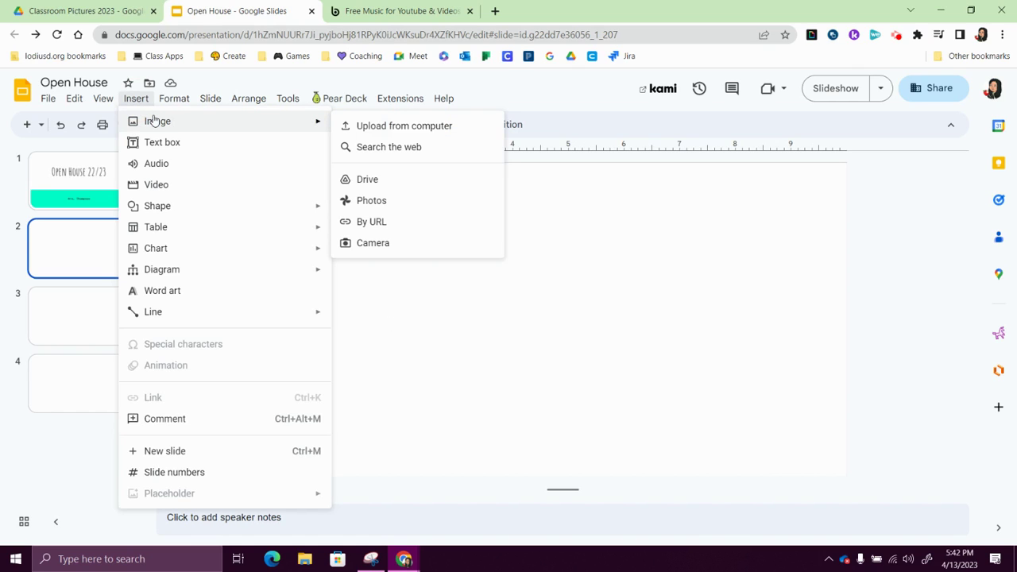
{"action": "left_click", "coordinate": [387, 127]}
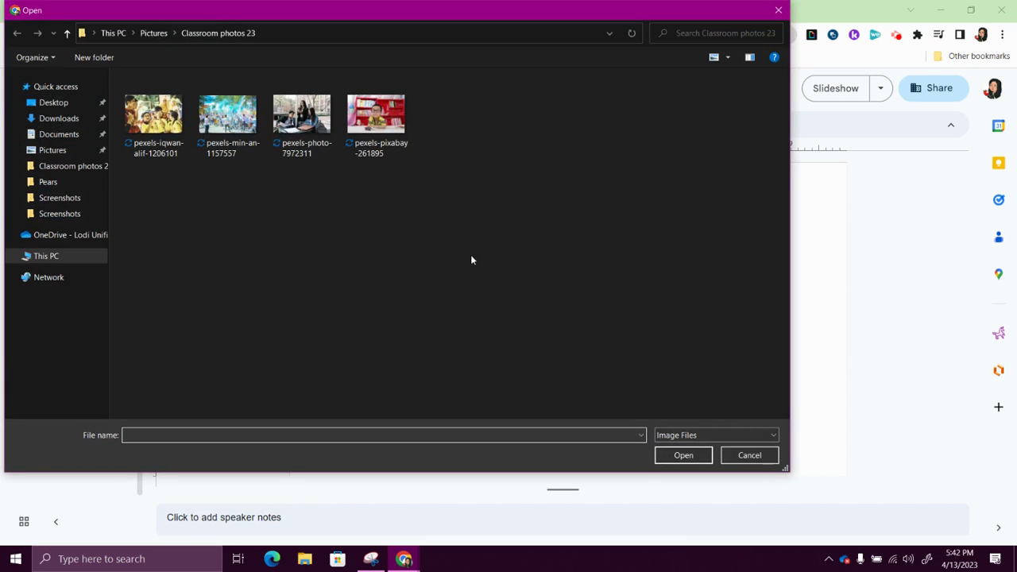
{"action": "left_click", "coordinate": [778, 10]}
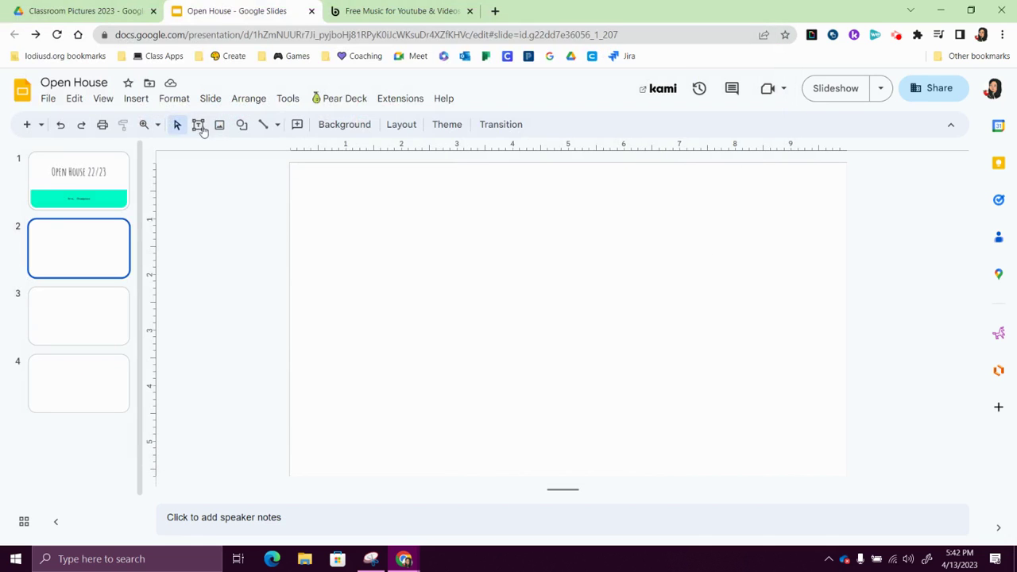
Insert the photo of laughing pupils in yellow shirts on slide 2 from the computer's Classroom photos 23 folder.
{"action": "left_click", "coordinate": [135, 98]}
{"action": "mouse_move", "coordinate": [150, 124]}
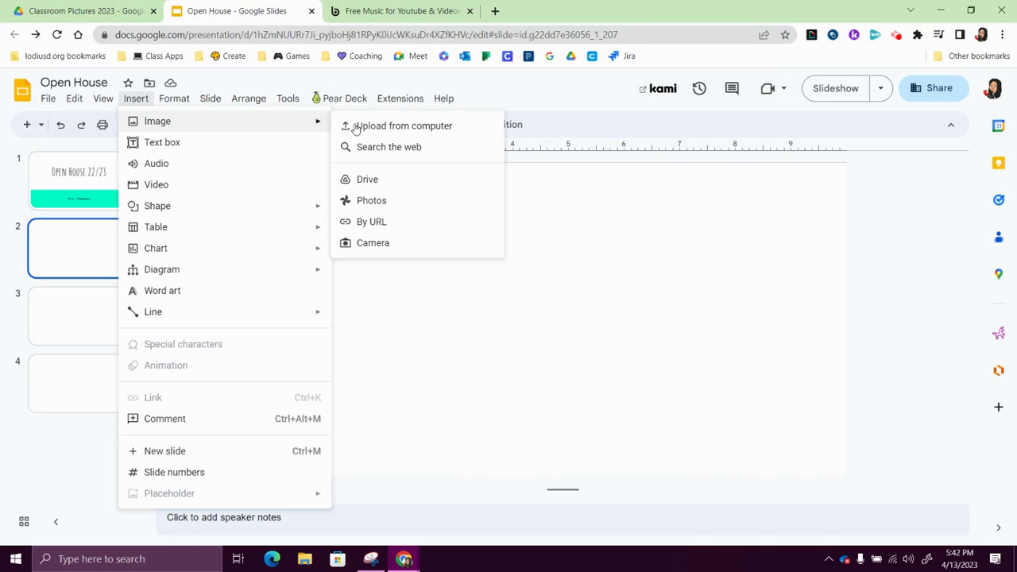
{"action": "left_click", "coordinate": [378, 130]}
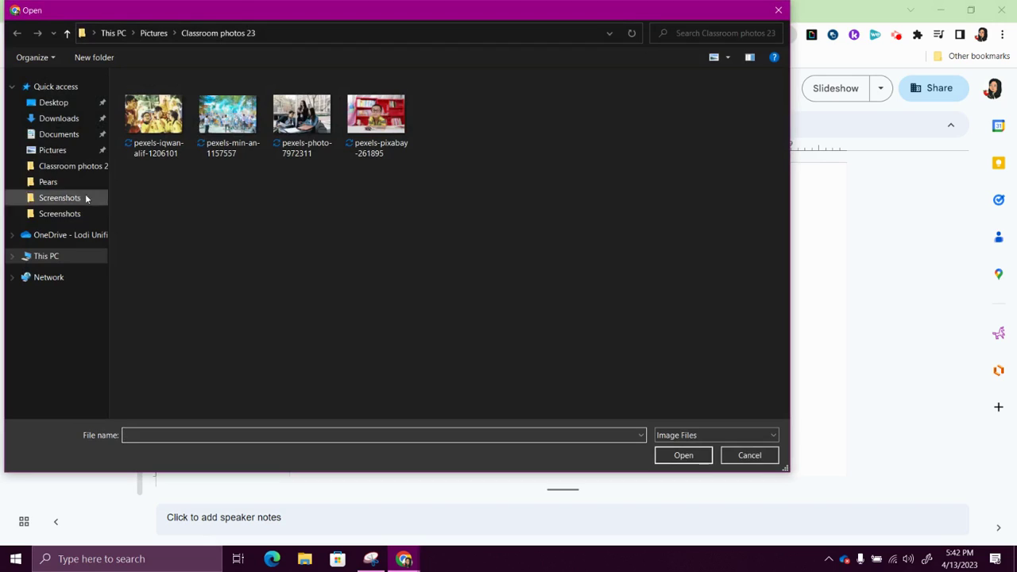
{"action": "left_click", "coordinate": [56, 151]}
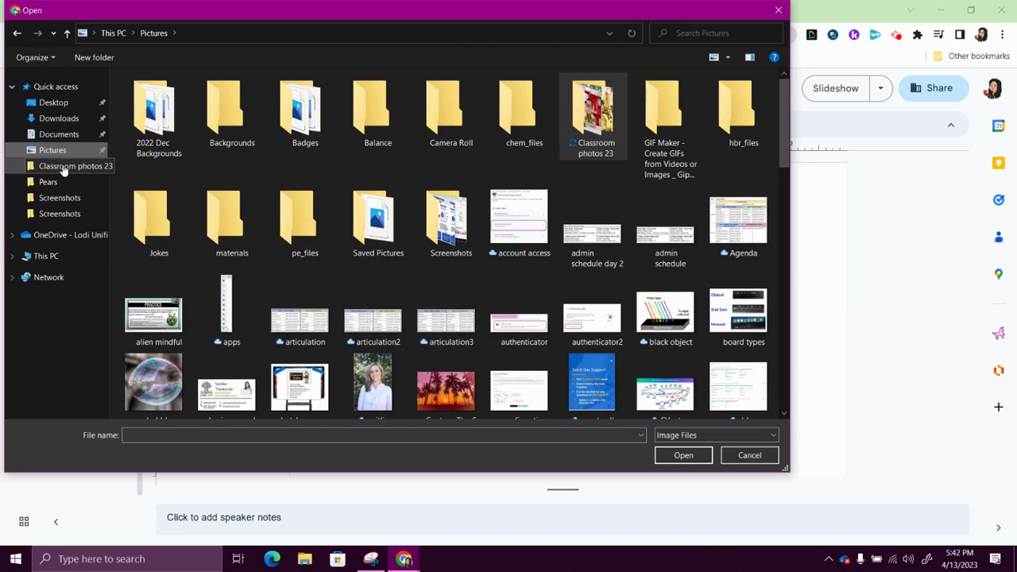
{"action": "left_click", "coordinate": [65, 167]}
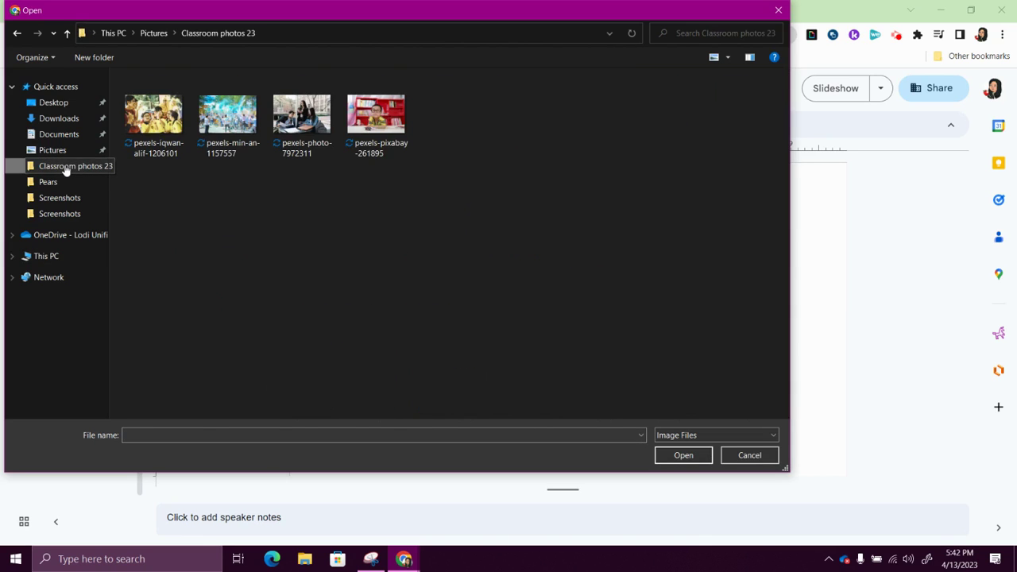
{"action": "double_click", "coordinate": [153, 118]}
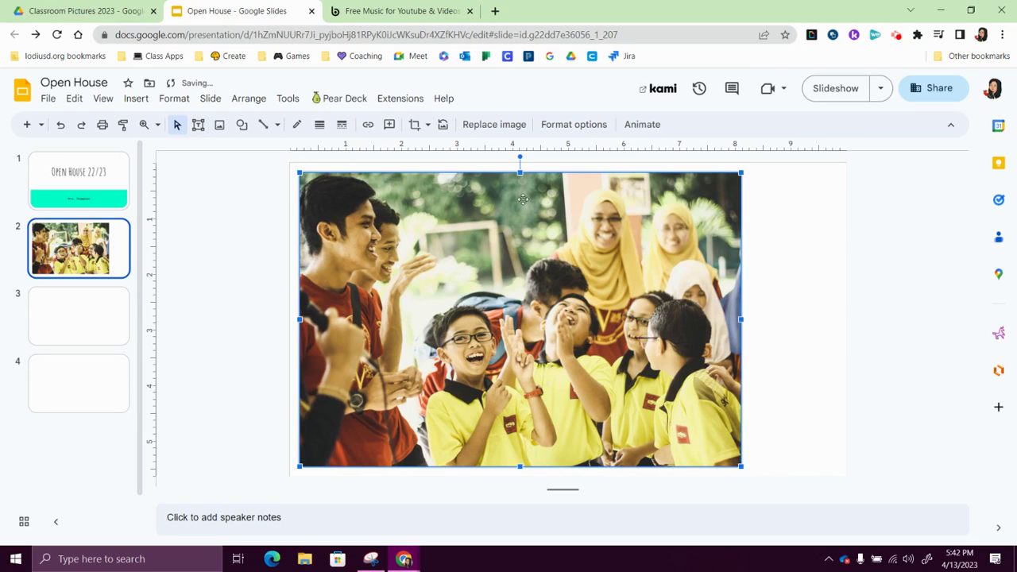
Enlarge the photo on slide 2 to the full slide height and centre it horizontally.
{"action": "left_click_drag", "start_coordinate": [523, 231], "coordinate": [531, 222]}
{"action": "left_click_drag", "start_coordinate": [748, 457], "coordinate": [776, 476]}
{"action": "left_click_drag", "start_coordinate": [709, 411], "coordinate": [718, 414]}
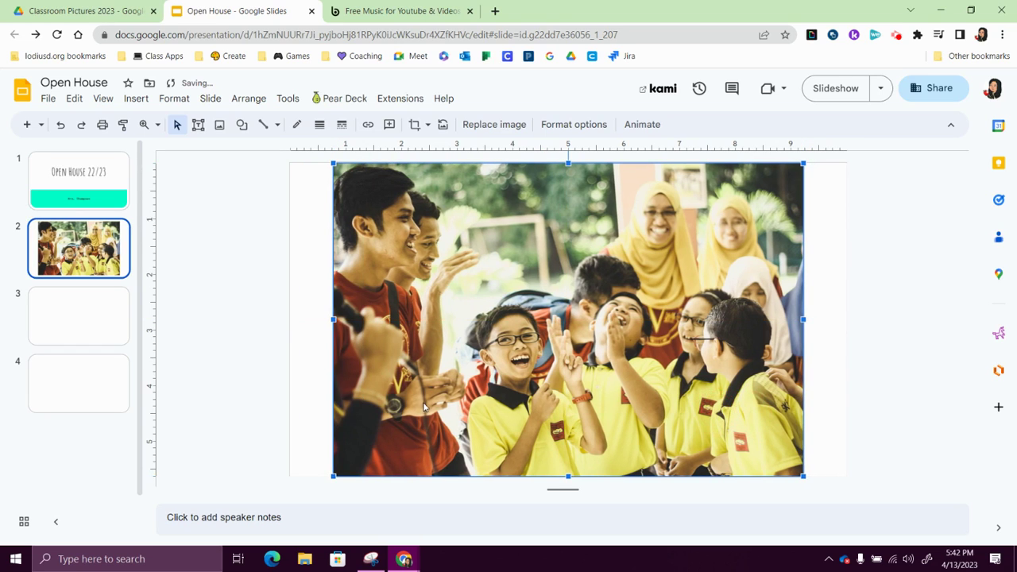
For slide 3, search Google Drive images for "classroom pictures" and open the Classroom Pictures 2023 folder.
{"action": "left_click", "coordinate": [73, 317]}
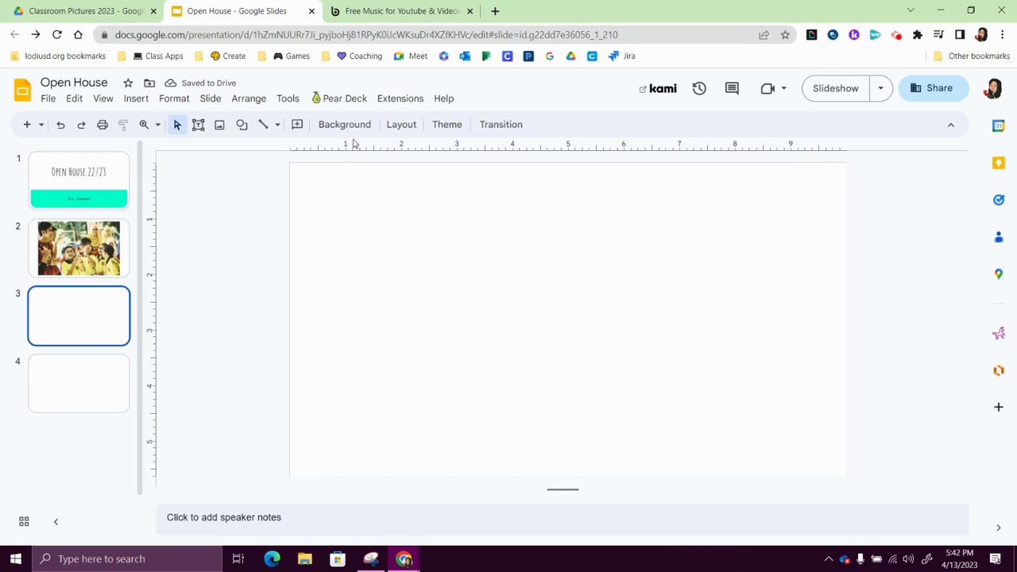
{"action": "left_click", "coordinate": [136, 99]}
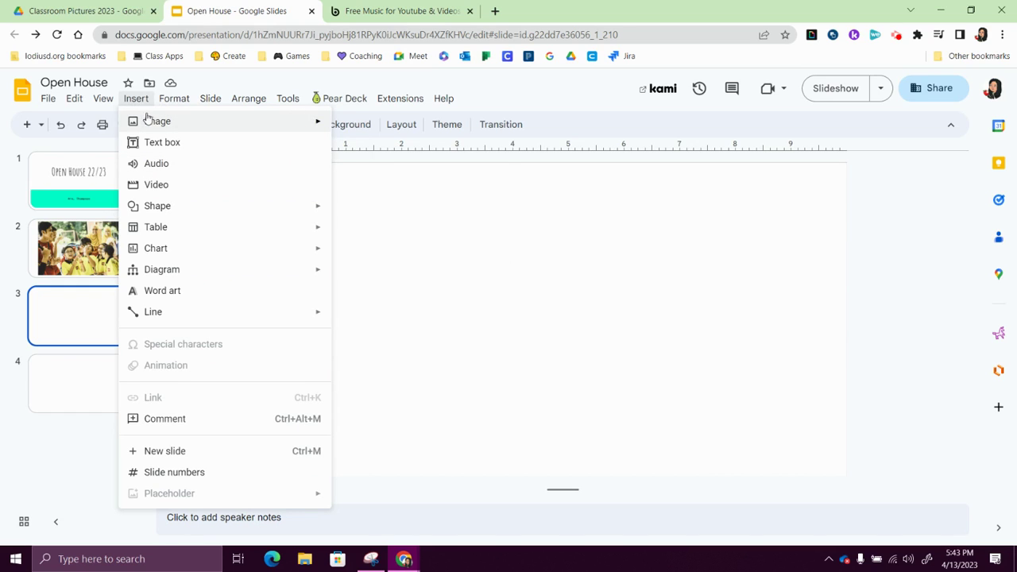
{"action": "mouse_move", "coordinate": [148, 120]}
{"action": "left_click", "coordinate": [378, 188]}
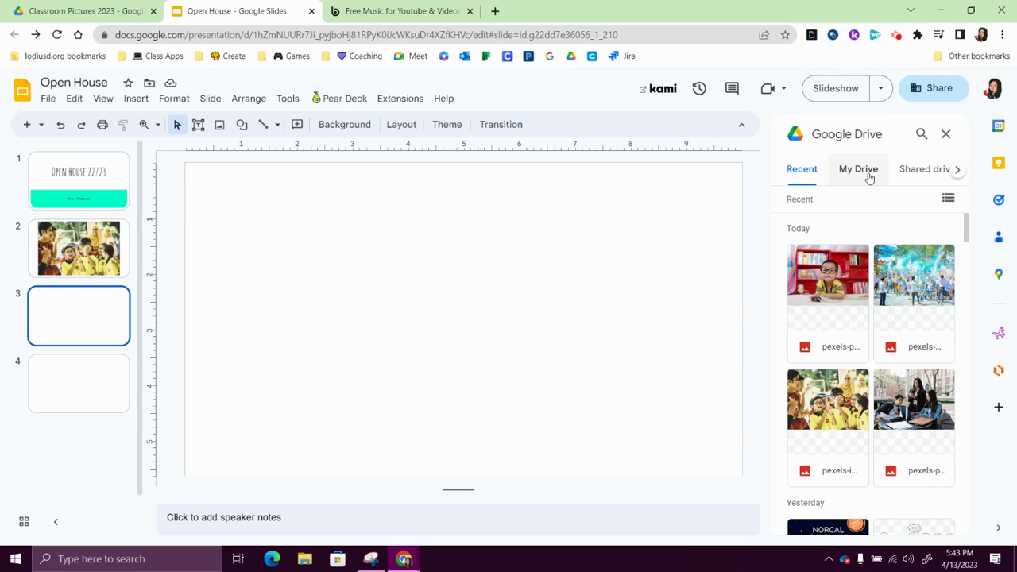
{"action": "left_click", "coordinate": [920, 137]}
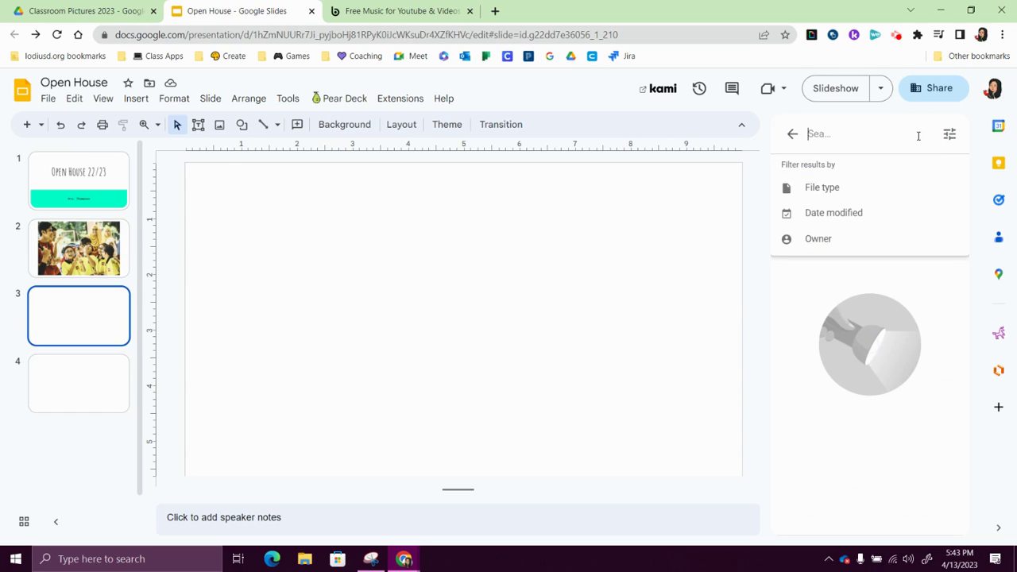
{"action": "type", "text": "class"}
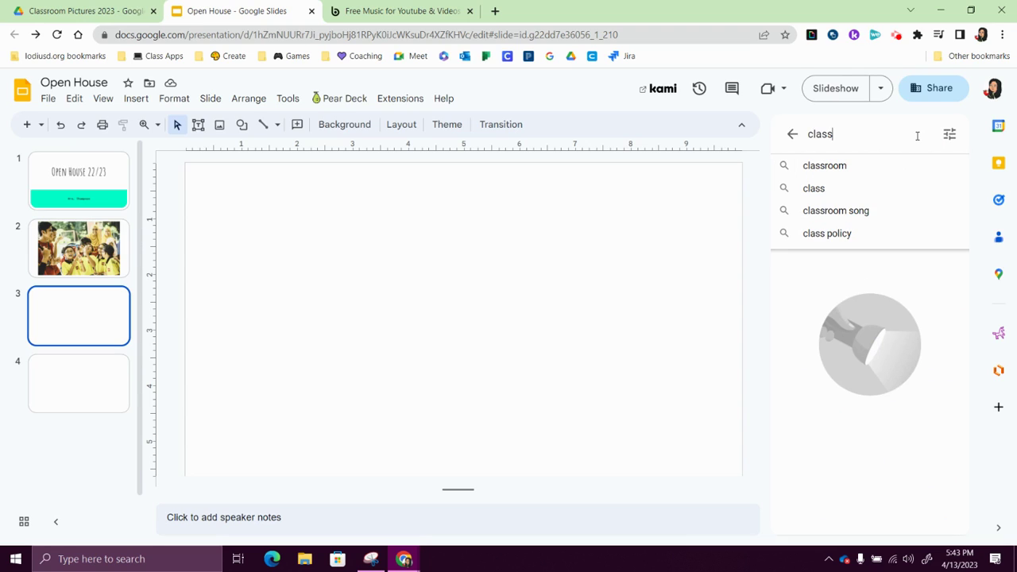
{"action": "type", "text": "room pictures"}
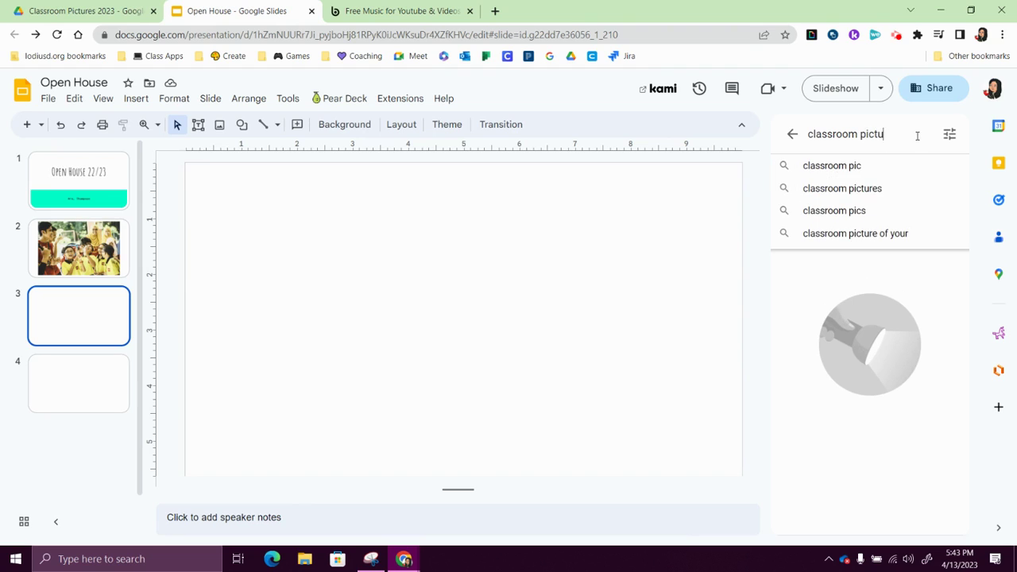
{"action": "key", "text": "Return"}
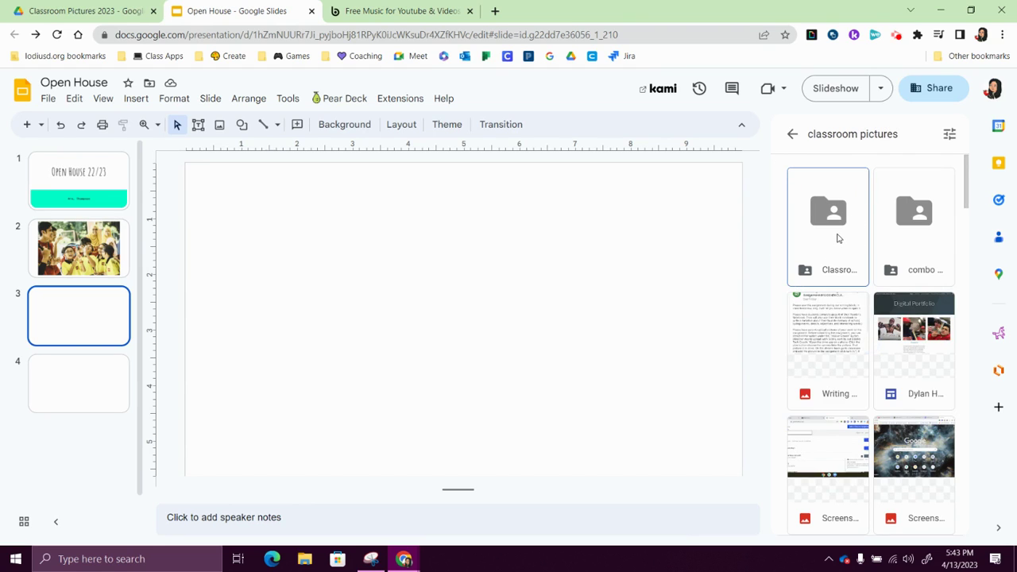
{"action": "double_click", "coordinate": [837, 238]}
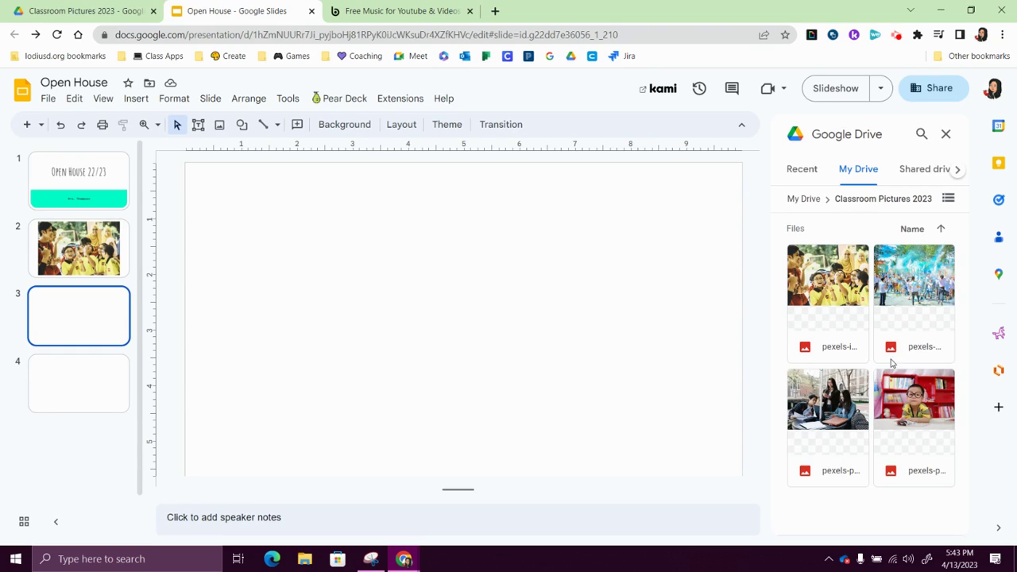
Place the photo of the crowd throwing blue powder on slide 3, enlarged to full slide height and centred.
{"action": "left_click_drag", "start_coordinate": [931, 298], "coordinate": [502, 235]}
{"action": "left_click_drag", "start_coordinate": [688, 459], "coordinate": [712, 475]}
{"action": "left_click_drag", "start_coordinate": [510, 286], "coordinate": [479, 290]}
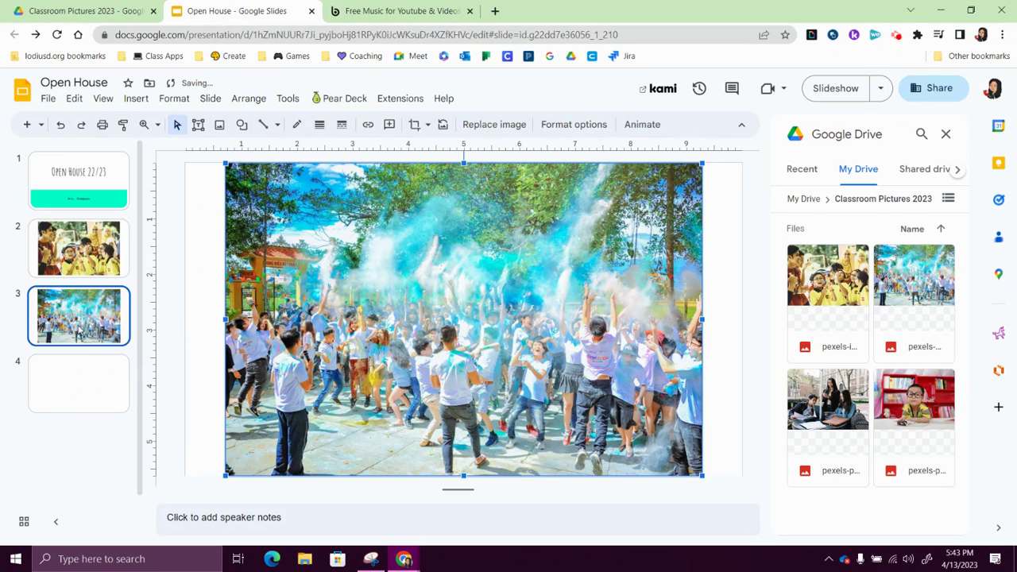
Add the boy at the red bookshelf, outdoor study group and blue powder crowd photos from the Drive folder to slide 4.
{"action": "left_click", "coordinate": [69, 388]}
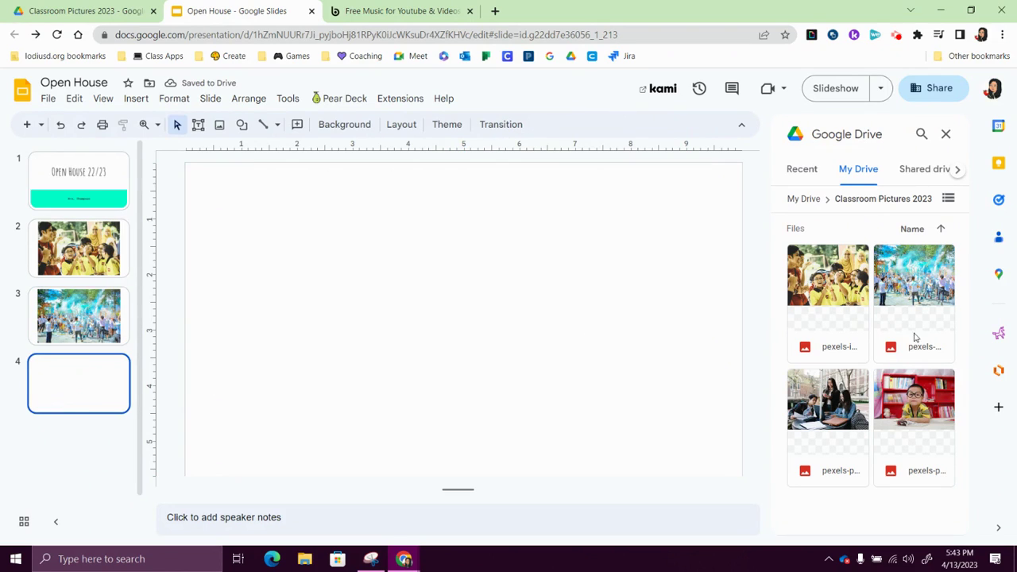
{"action": "left_click_drag", "start_coordinate": [914, 397], "coordinate": [676, 230]}
{"action": "left_click_drag", "start_coordinate": [824, 419], "coordinate": [492, 238]}
{"action": "left_click_drag", "start_coordinate": [914, 274], "coordinate": [599, 341]}
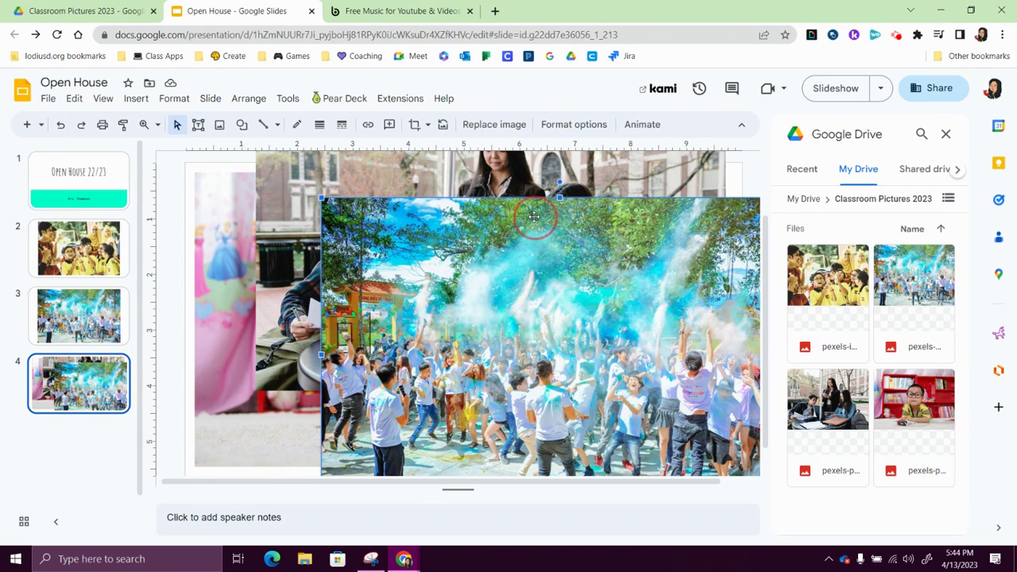
{"action": "left_click", "coordinate": [945, 133]}
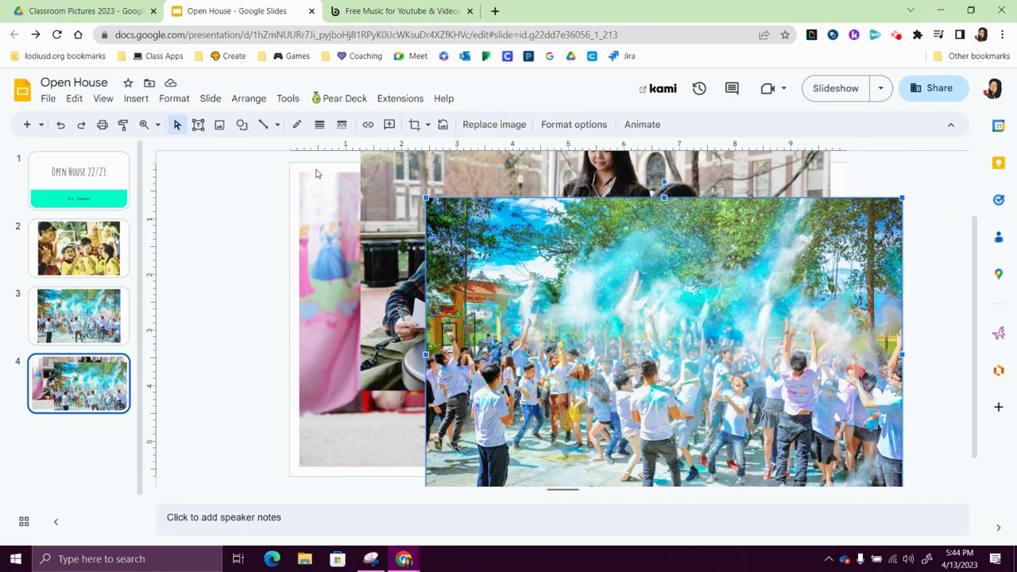
Arrange the three photos on slide 4 with an Explore layout: two photos above, the blue powder crowd photo spanning the width below.
{"action": "left_click", "coordinate": [287, 99]}
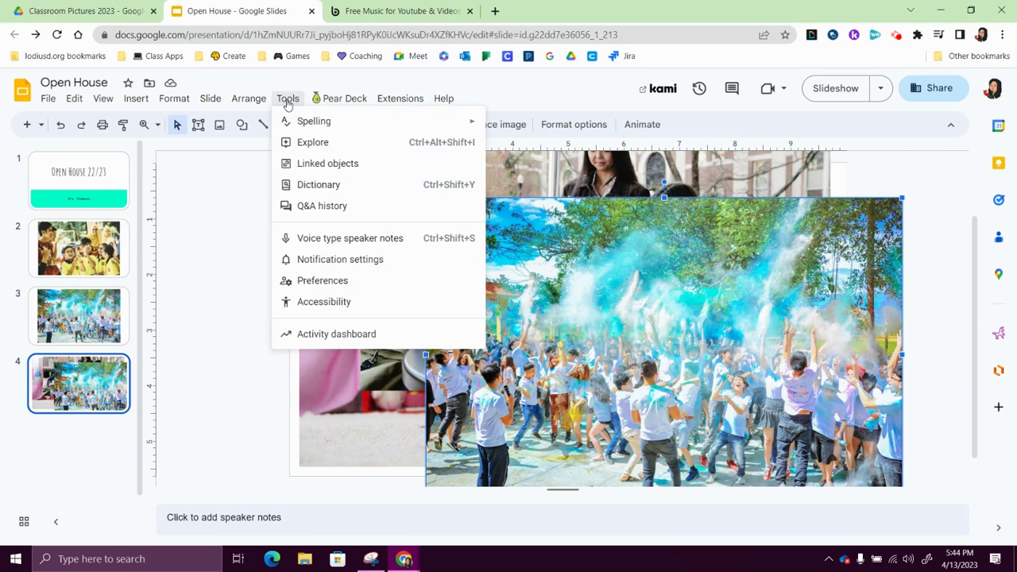
{"action": "left_click", "coordinate": [307, 143]}
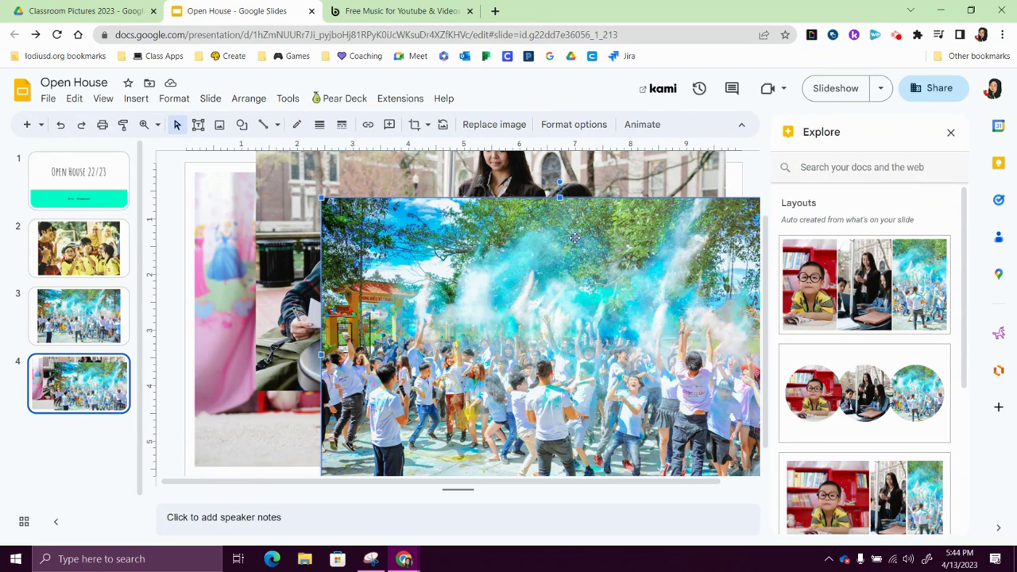
{"action": "scroll", "coordinate": [917, 389], "scroll_direction": "down", "scroll_amount": 2}
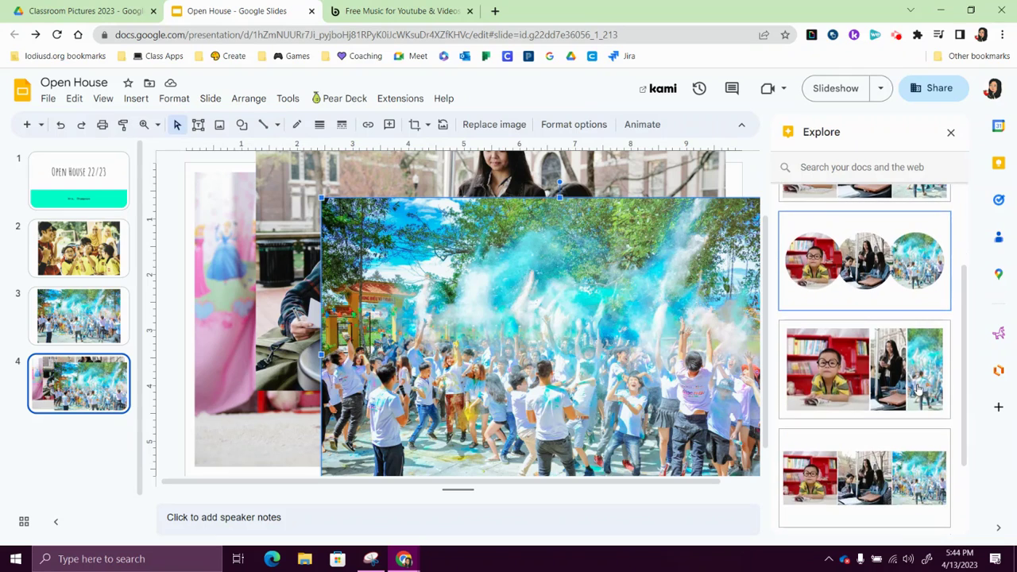
{"action": "scroll", "coordinate": [889, 318], "scroll_direction": "up", "scroll_amount": 2}
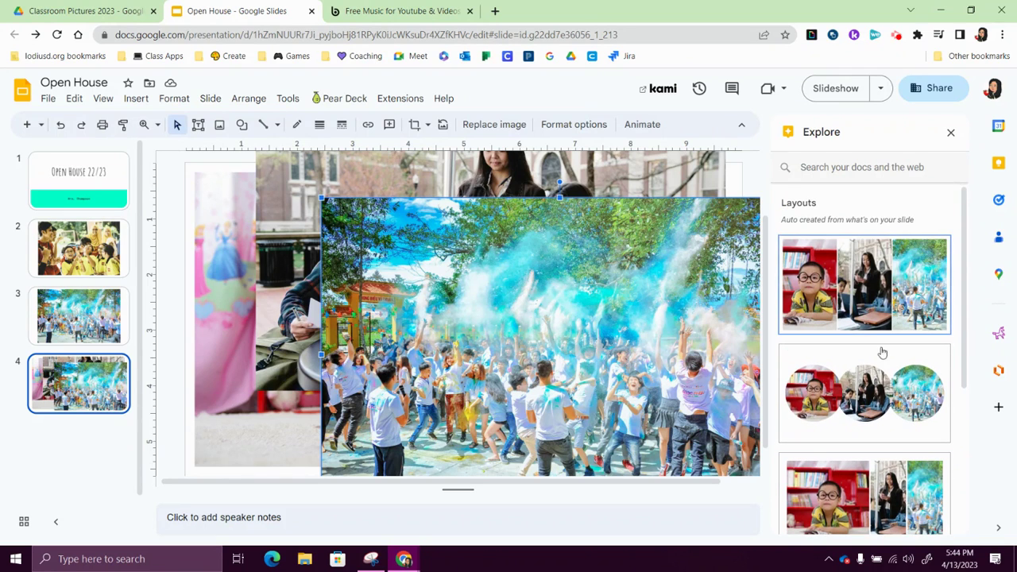
{"action": "scroll", "coordinate": [884, 361], "scroll_direction": "down", "scroll_amount": 3}
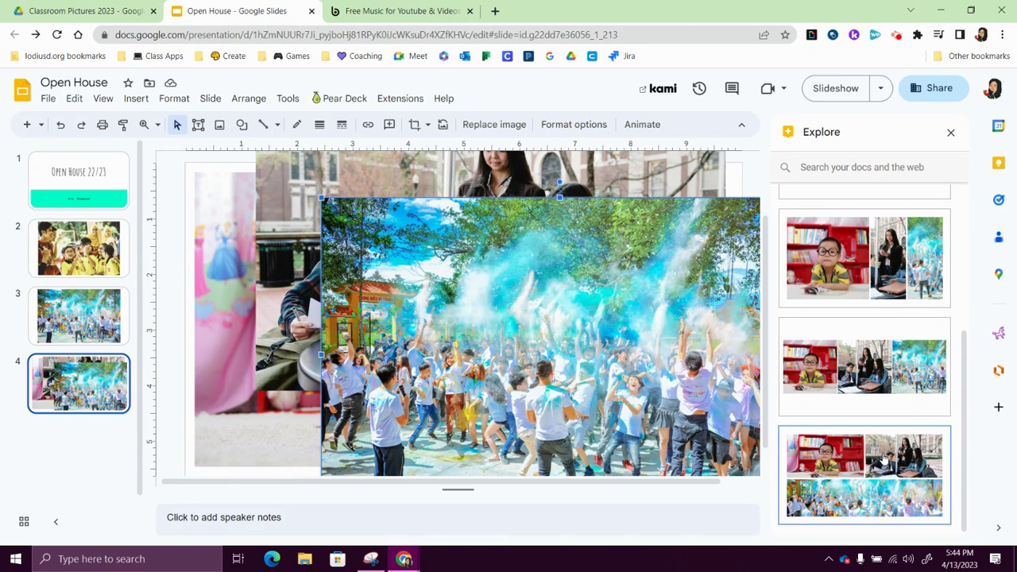
{"action": "left_click", "coordinate": [891, 451]}
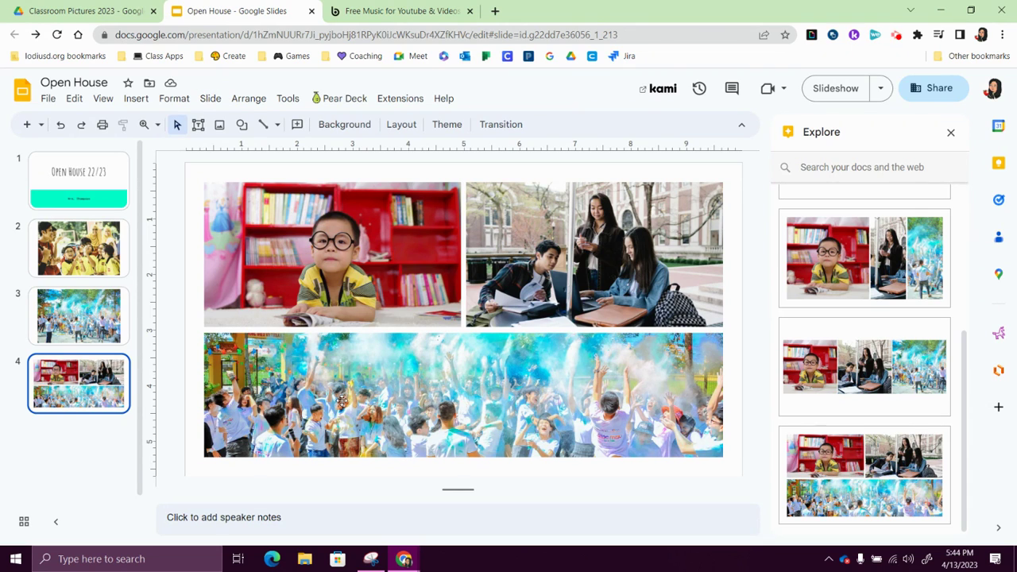
{"action": "left_click", "coordinate": [950, 132]}
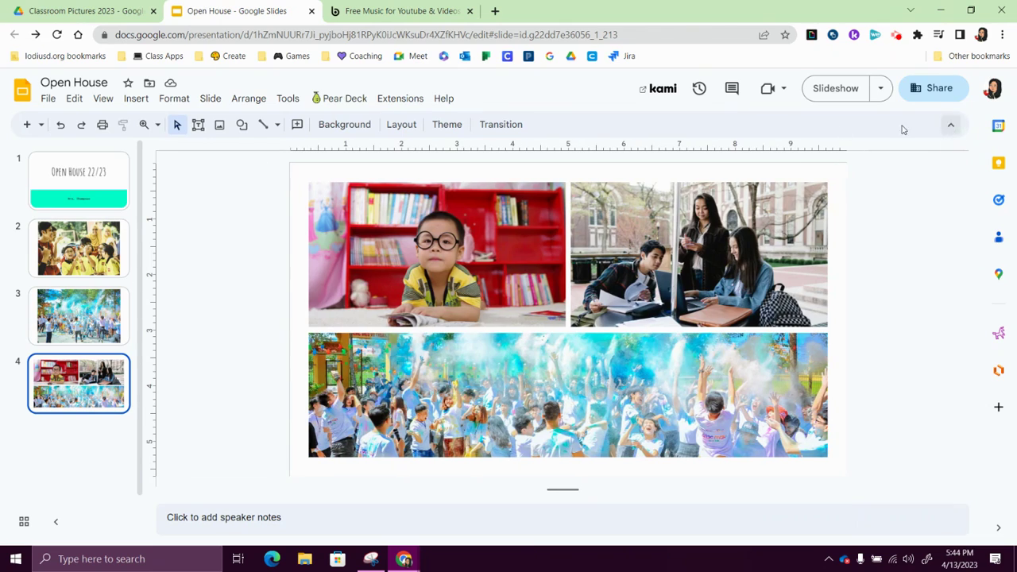
On the Bensound free music page, preview the track "Hey!" and download it under the free license with attribution.
{"action": "left_click", "coordinate": [401, 11]}
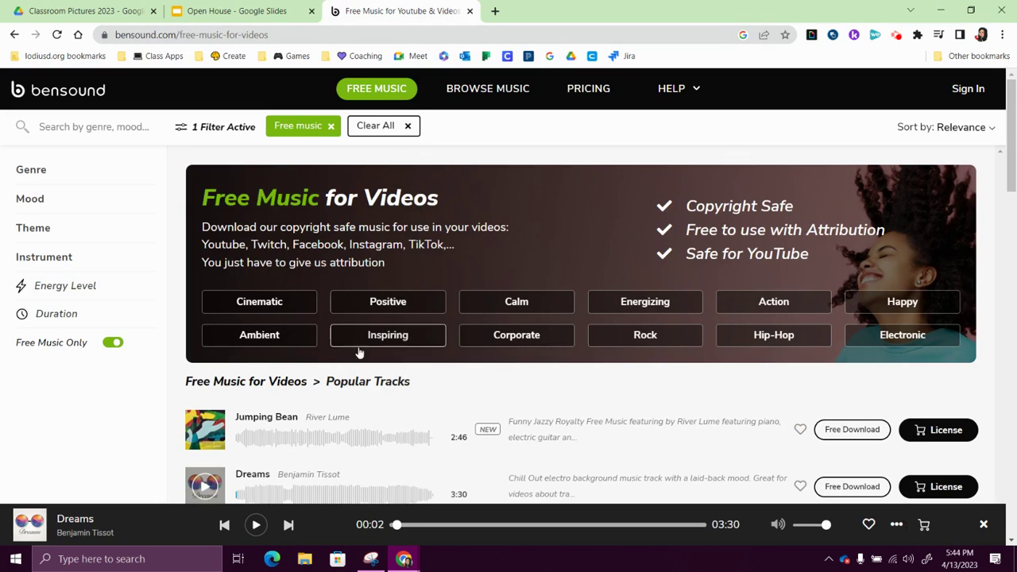
{"action": "scroll", "coordinate": [395, 353], "scroll_direction": "down", "scroll_amount": 3}
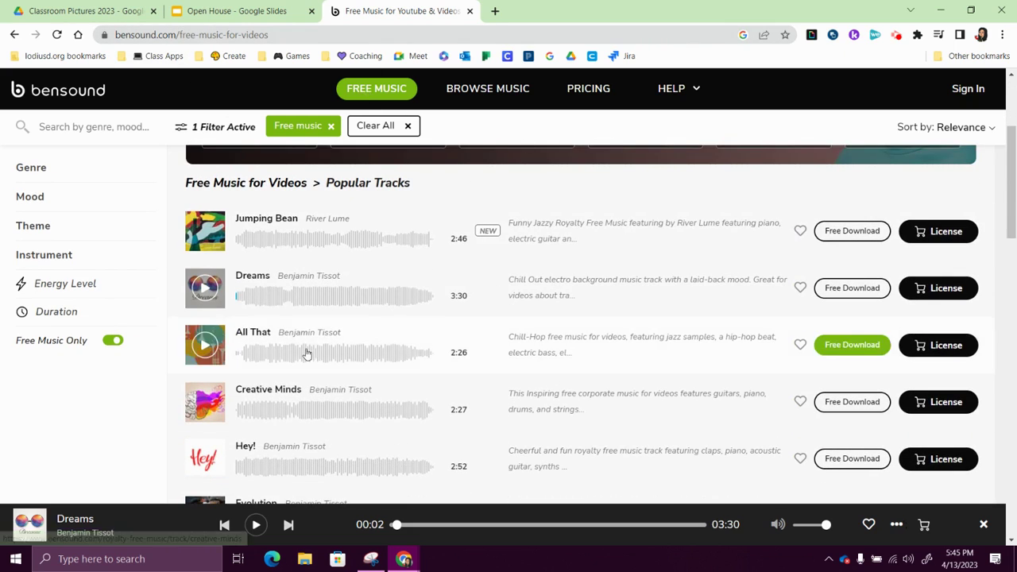
{"action": "scroll", "coordinate": [304, 372], "scroll_direction": "down", "scroll_amount": 1}
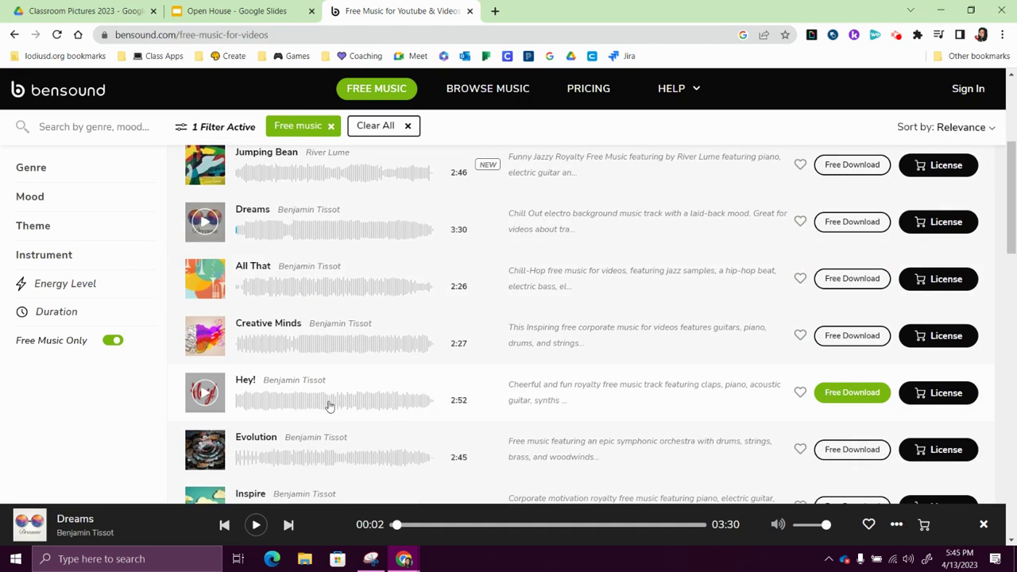
{"action": "left_click", "coordinate": [377, 398]}
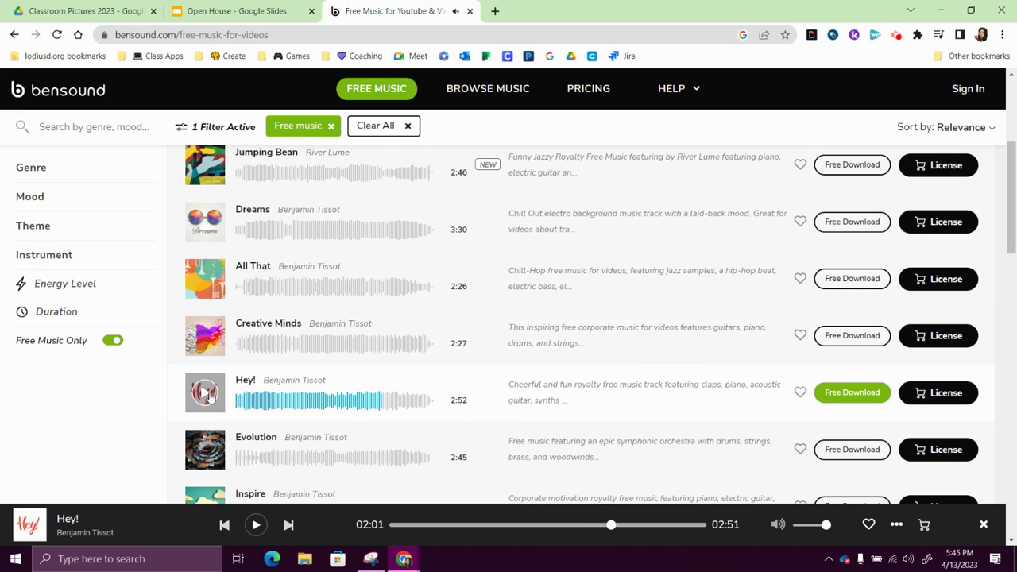
{"action": "key", "text": "space"}
{"action": "left_click", "coordinate": [849, 393]}
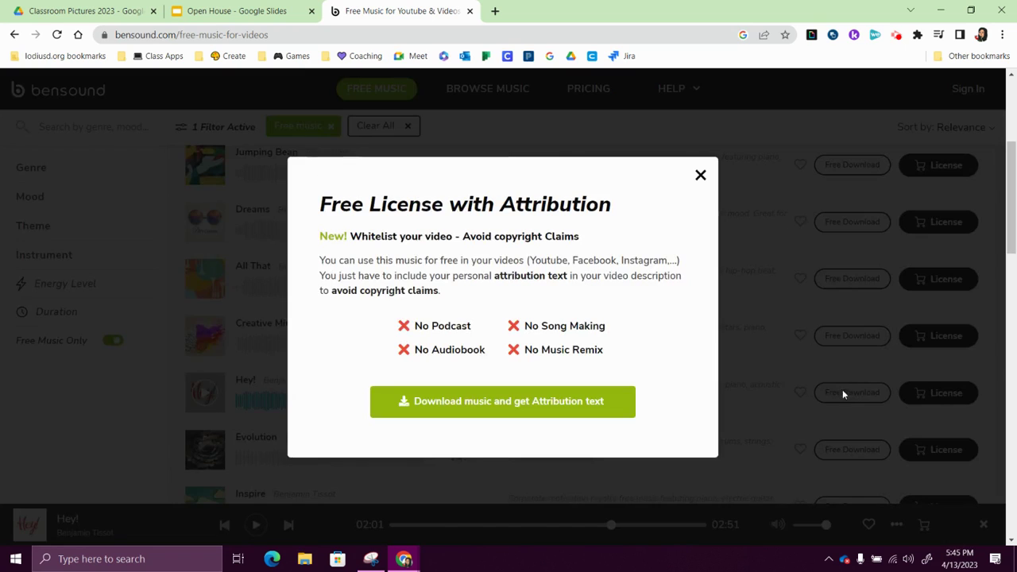
{"action": "left_click", "coordinate": [494, 402]}
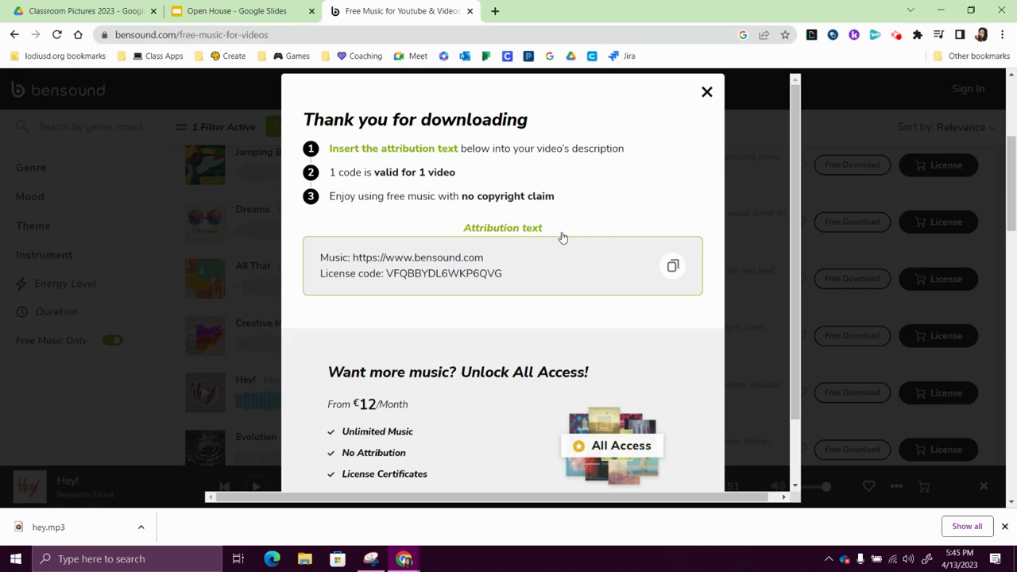
Copy the Bensound attribution text with its license code and paste it into the speaker notes of slide 1 in Google Slides.
{"action": "left_click", "coordinate": [673, 266]}
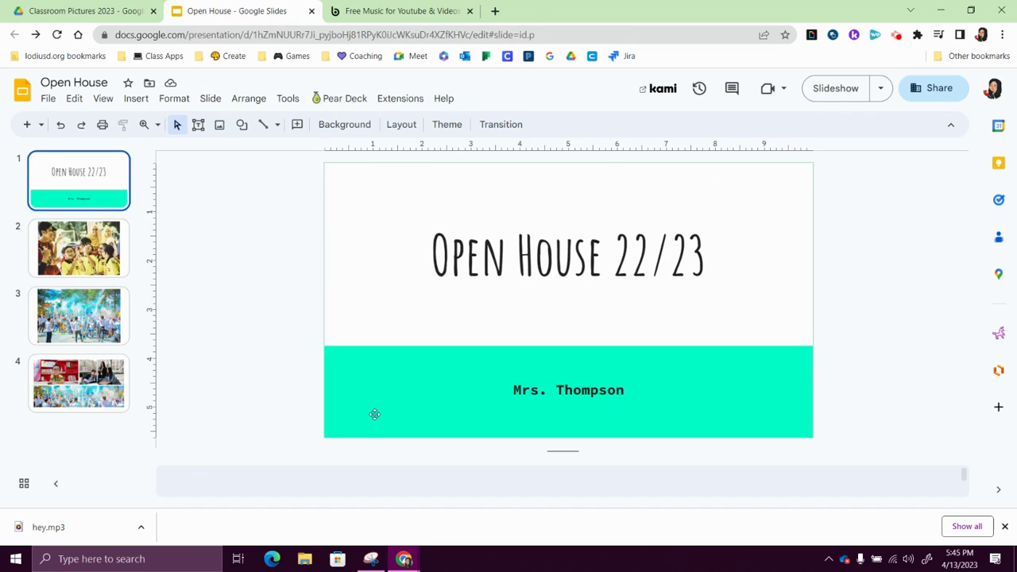
{"action": "left_click", "coordinate": [312, 484]}
{"action": "key", "text": "ctrl+v"}
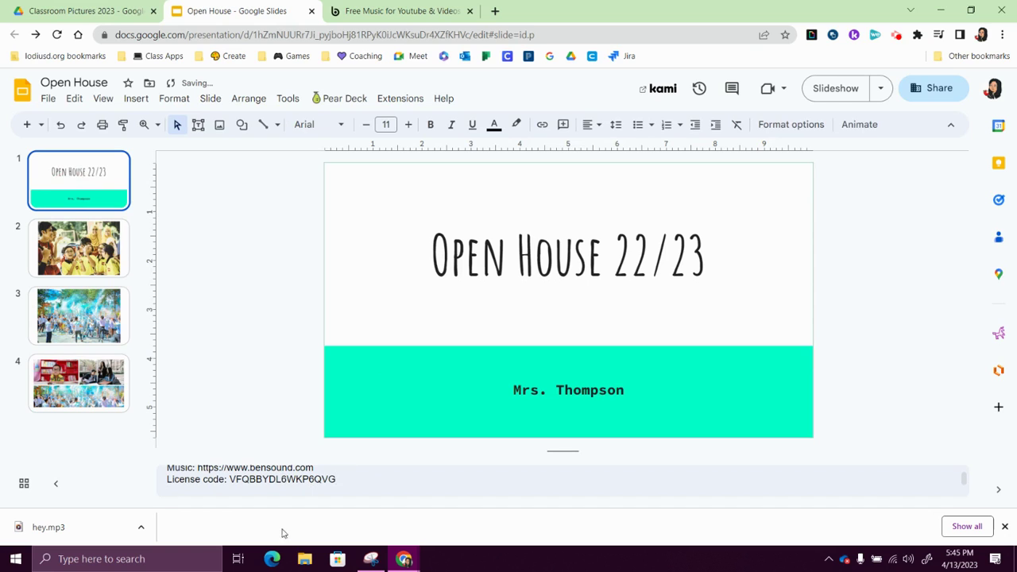
{"action": "left_click", "coordinate": [103, 518]}
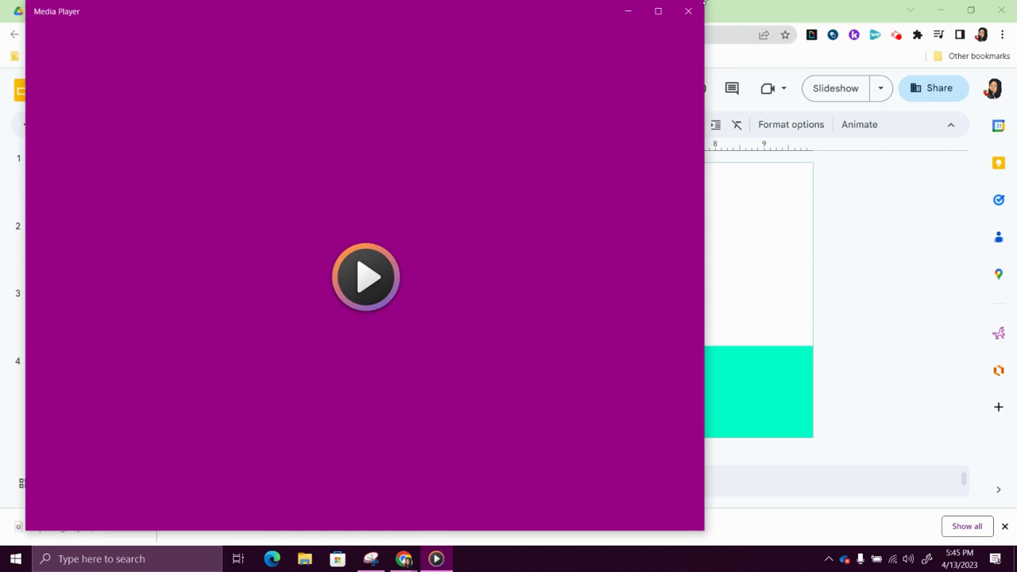
{"action": "left_click", "coordinate": [688, 11]}
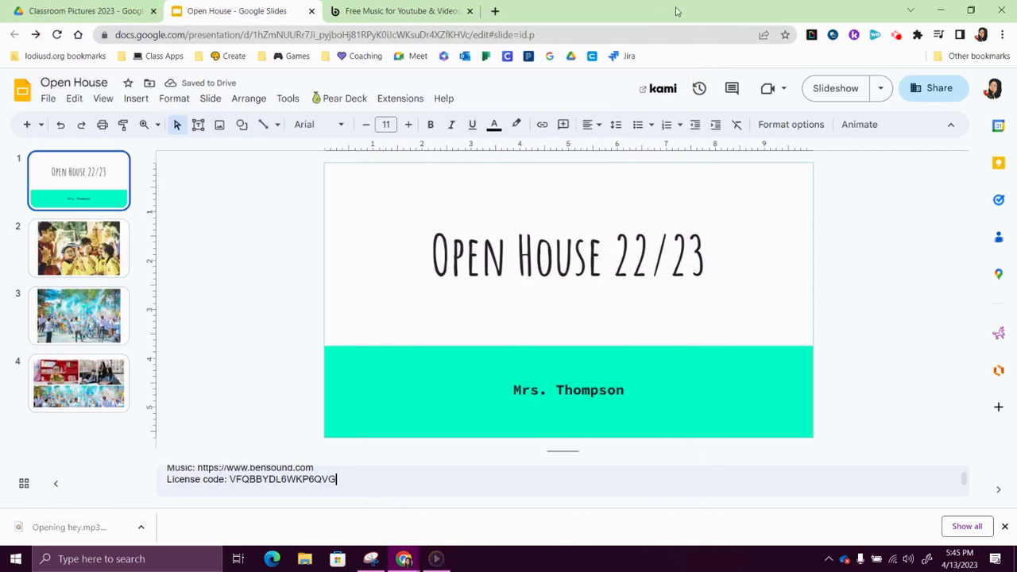
Upload the hey audio file from the computer's Downloads folder to the Classroom Pictures 2023 folder in Google Drive.
{"action": "left_click", "coordinate": [119, 11]}
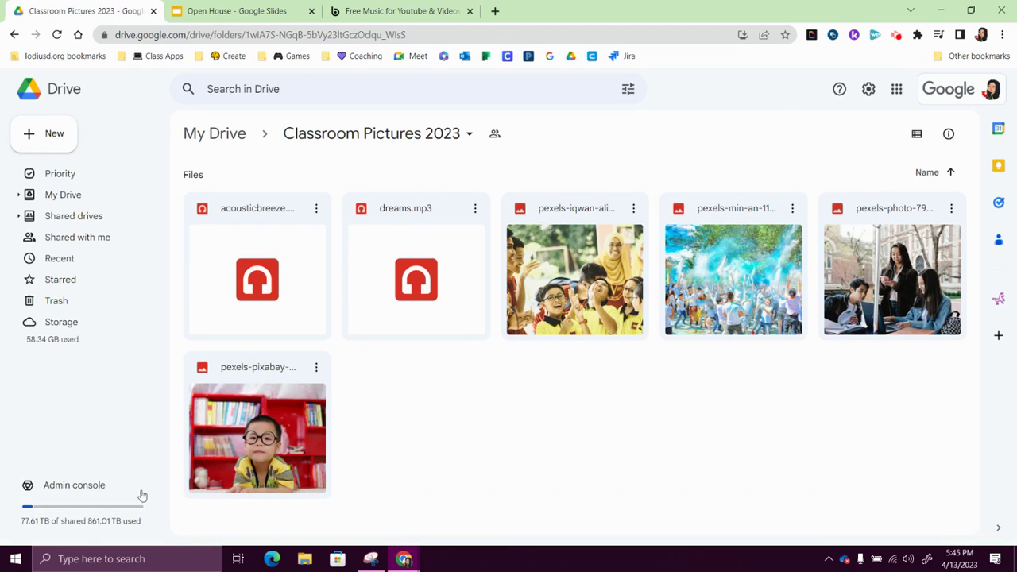
{"action": "left_click", "coordinate": [307, 560]}
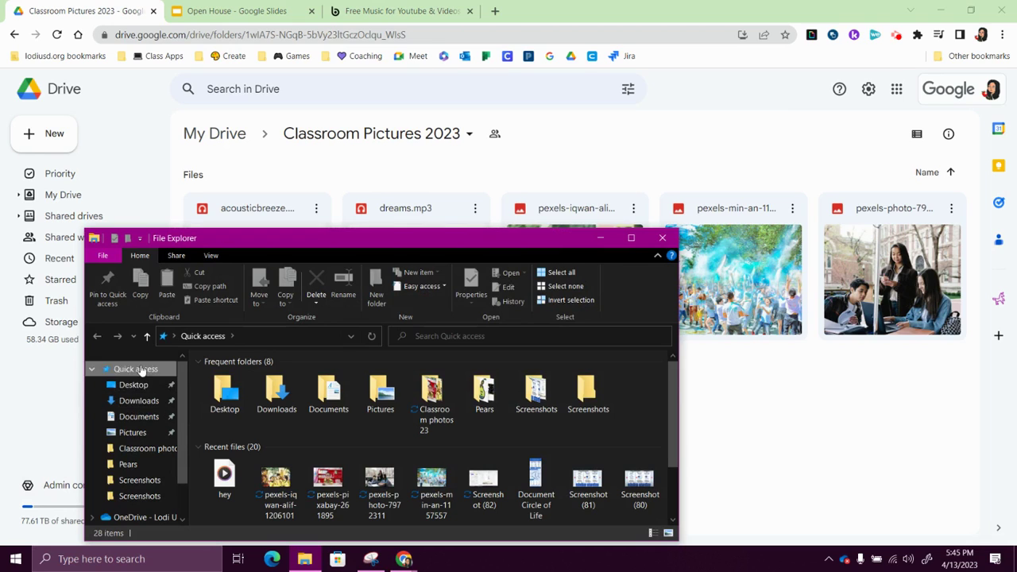
{"action": "left_click", "coordinate": [138, 401]}
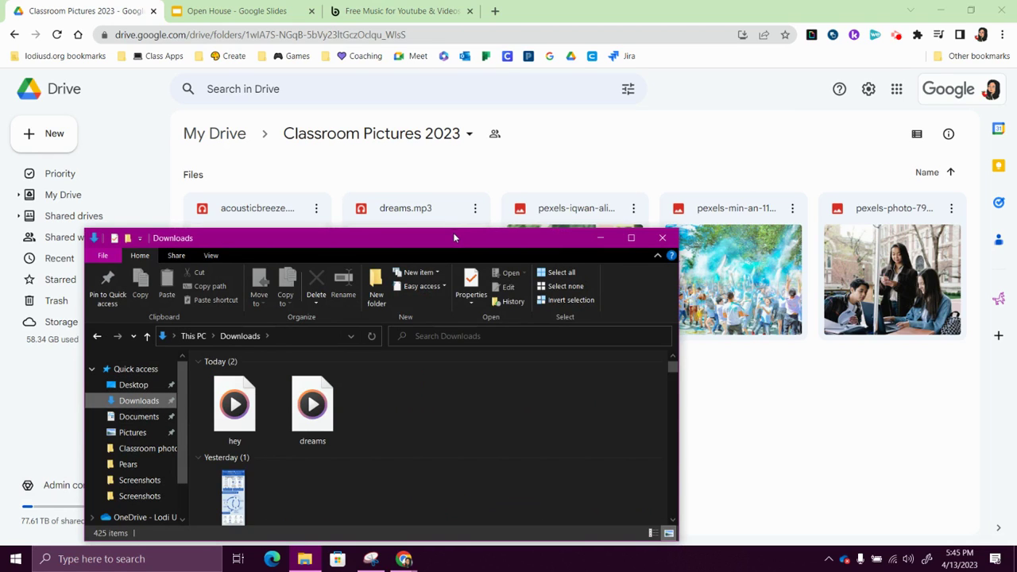
{"action": "left_click_drag", "start_coordinate": [455, 237], "coordinate": [346, 194]}
{"action": "left_click", "coordinate": [127, 364]}
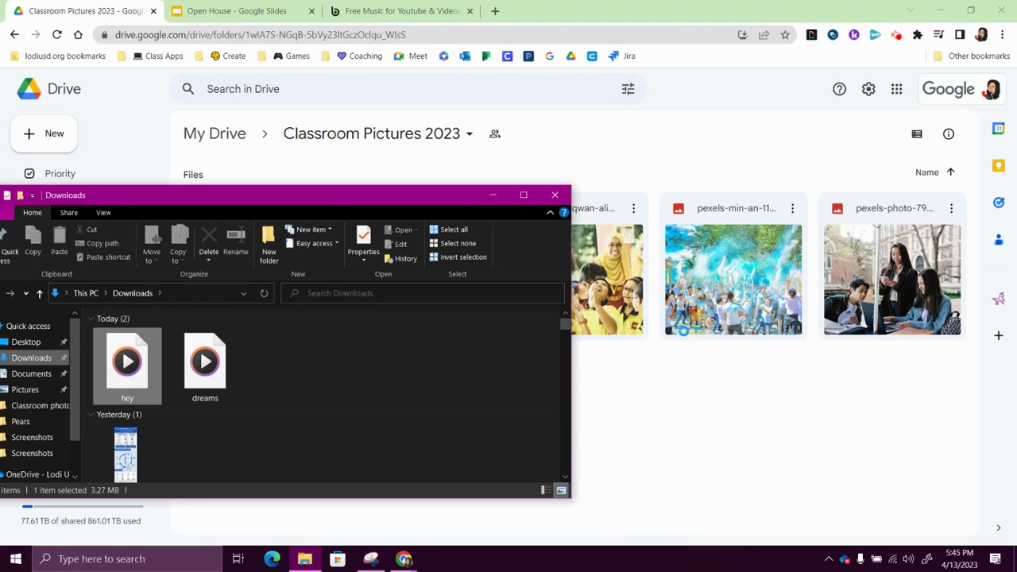
{"action": "left_click_drag", "start_coordinate": [683, 330], "coordinate": [699, 409]}
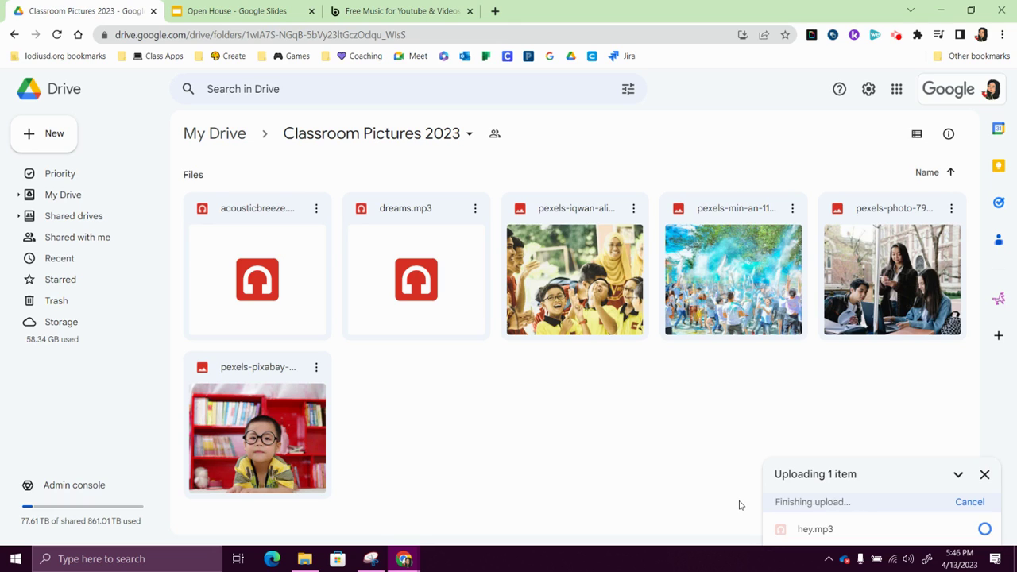
Insert hey.mp3 from the Classroom Pictures 2023 Drive folder as audio on slide 1 of the Open House presentation, without sharing the file.
{"action": "left_click", "coordinate": [226, 14]}
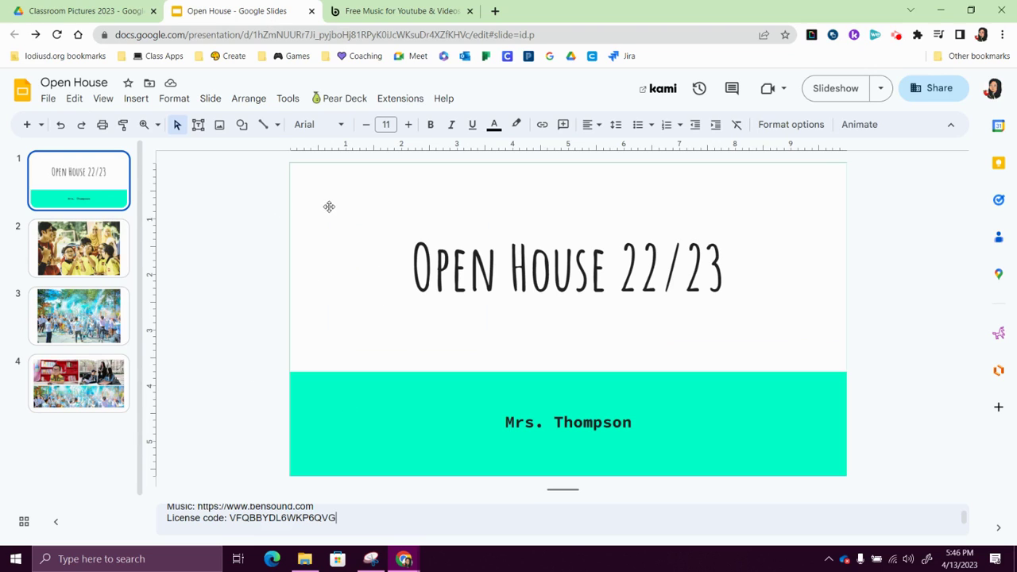
{"action": "left_click", "coordinate": [131, 99]}
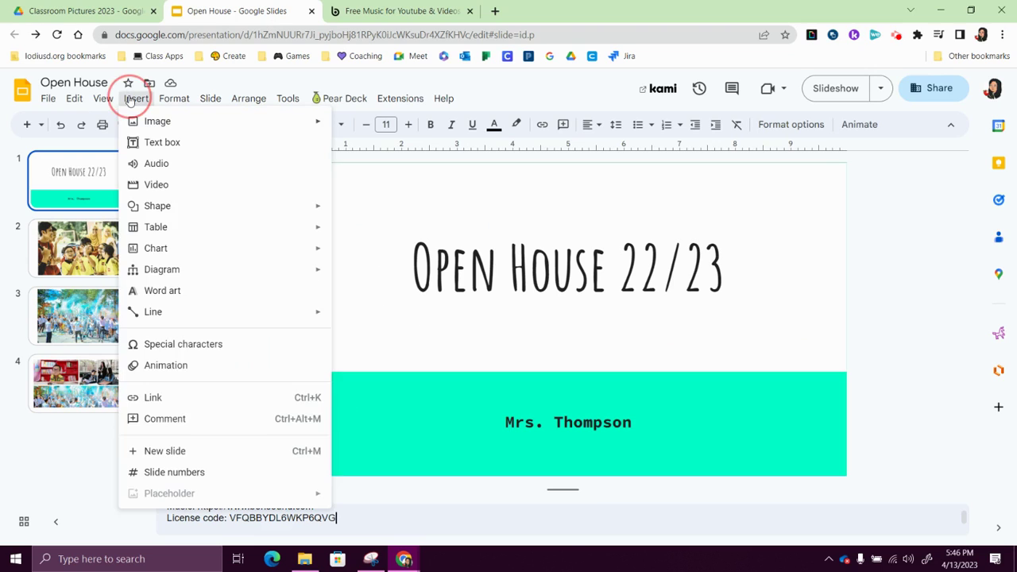
{"action": "left_click", "coordinate": [167, 164]}
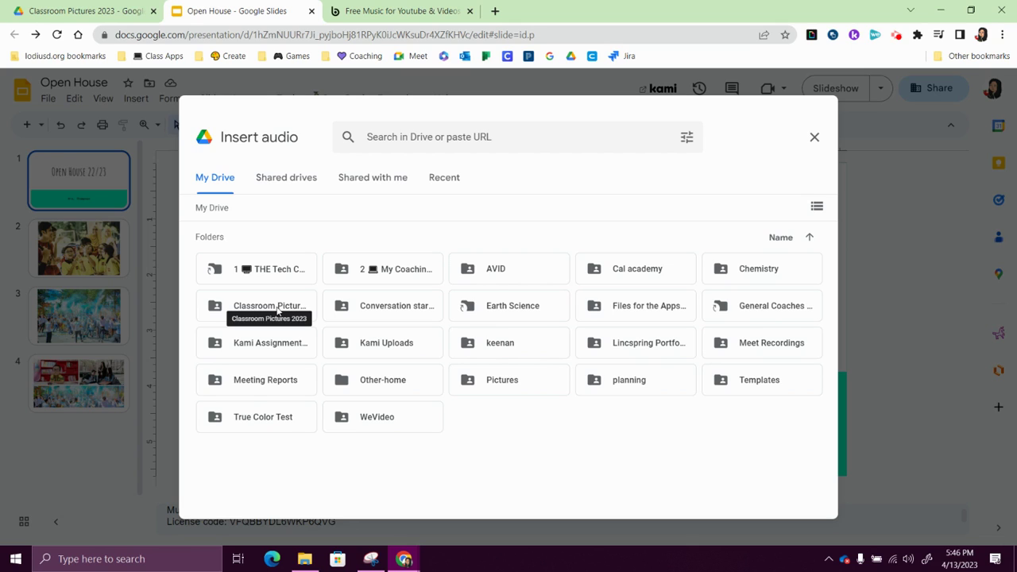
{"action": "left_click", "coordinate": [277, 311]}
{"action": "double_click", "coordinate": [278, 312]}
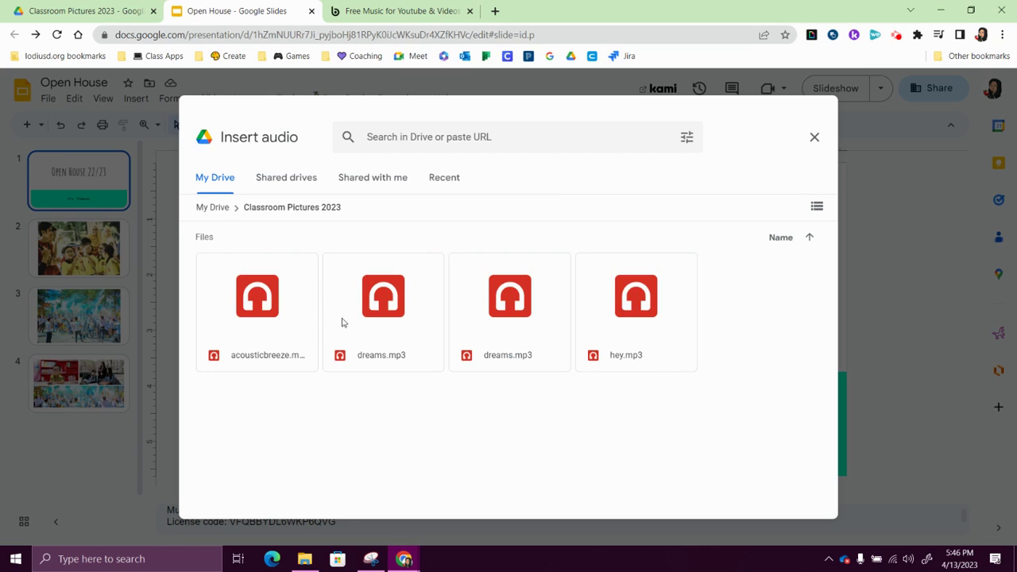
{"action": "double_click", "coordinate": [622, 320]}
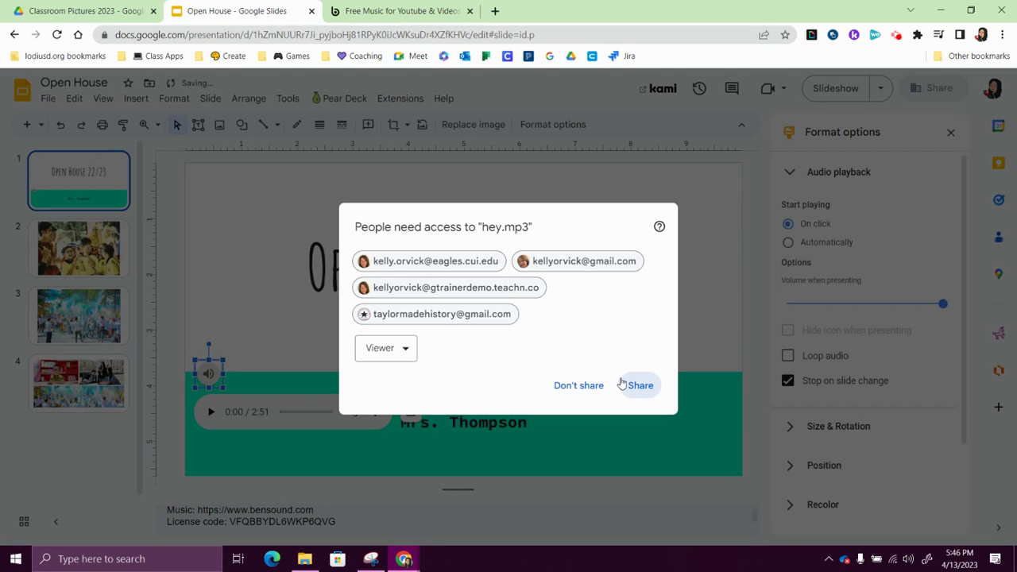
{"action": "left_click", "coordinate": [588, 385]}
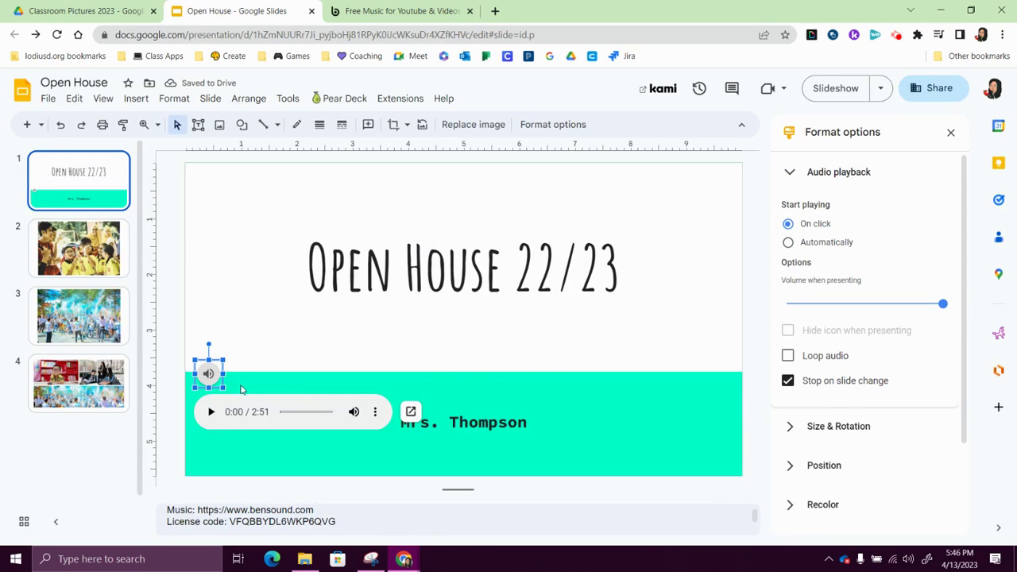
Set the slide 1 audio to start automatically, hide its icon when presenting, loop, and not stop on slide change.
{"action": "left_click", "coordinate": [245, 335]}
{"action": "left_click", "coordinate": [209, 375]}
{"action": "left_click", "coordinate": [790, 244]}
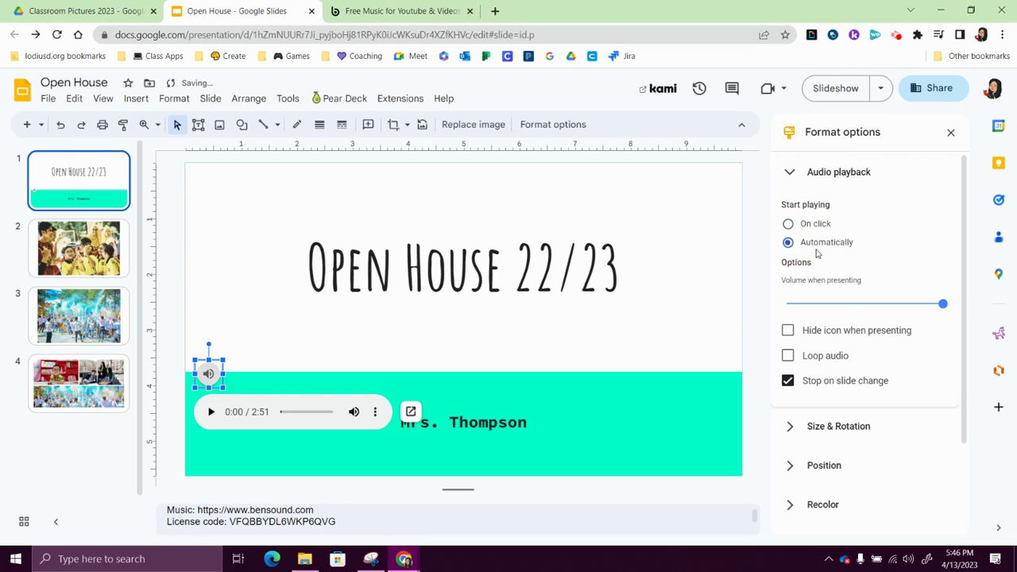
{"action": "left_click", "coordinate": [788, 332]}
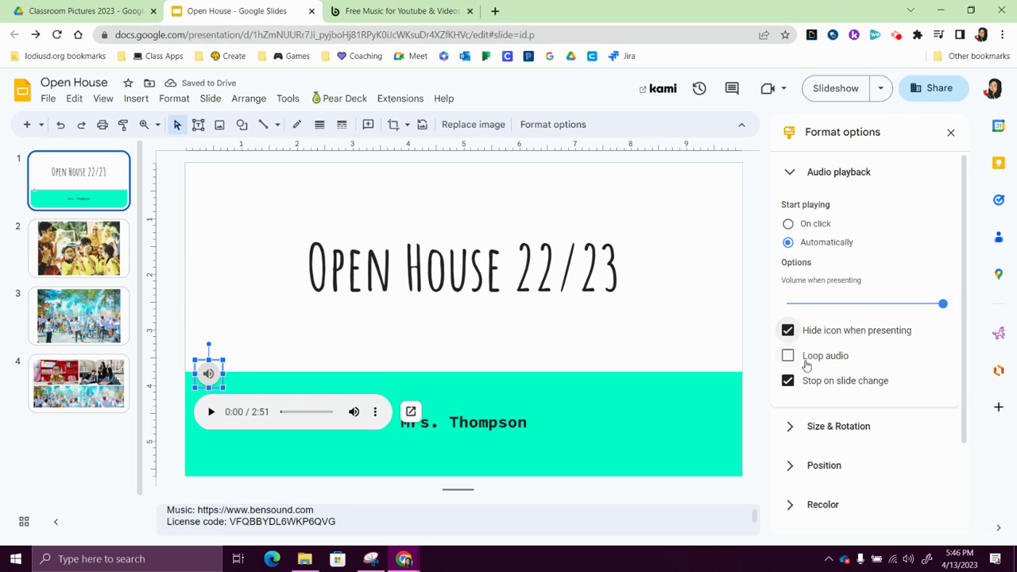
{"action": "left_click", "coordinate": [788, 358]}
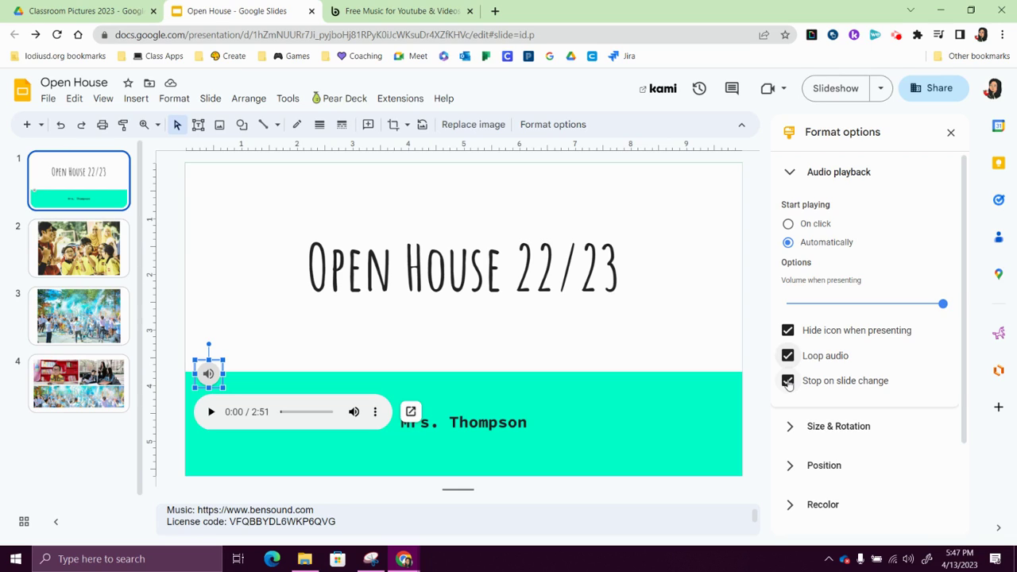
{"action": "left_click", "coordinate": [788, 382]}
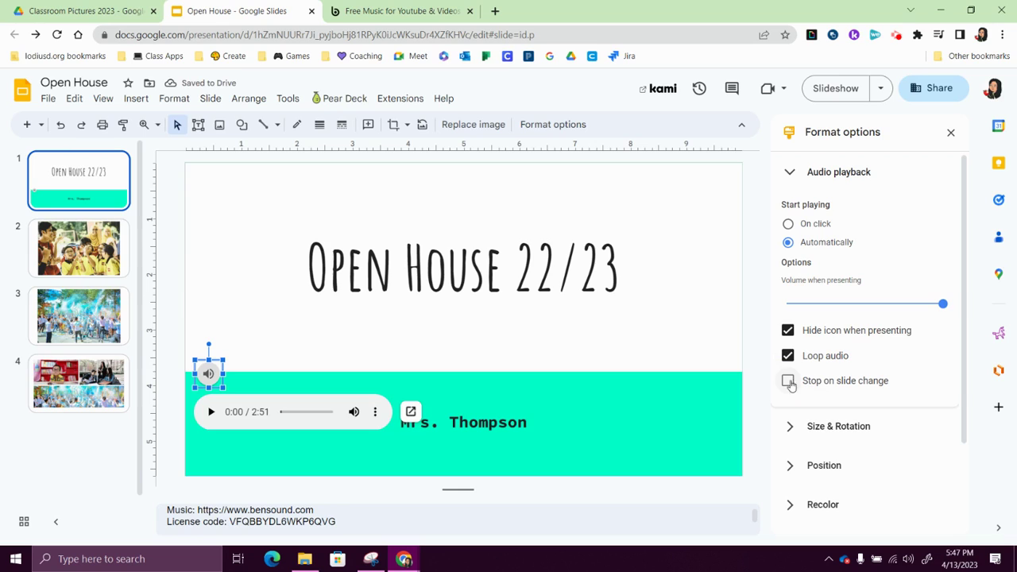
{"action": "left_click", "coordinate": [948, 132]}
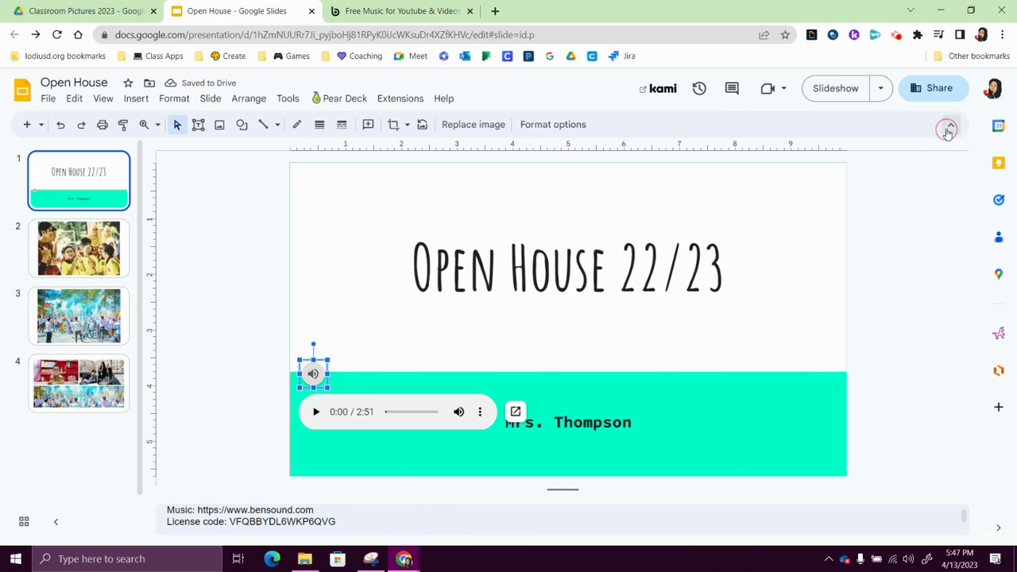
{"action": "left_click", "coordinate": [820, 322]}
{"action": "left_click", "coordinate": [854, 276]}
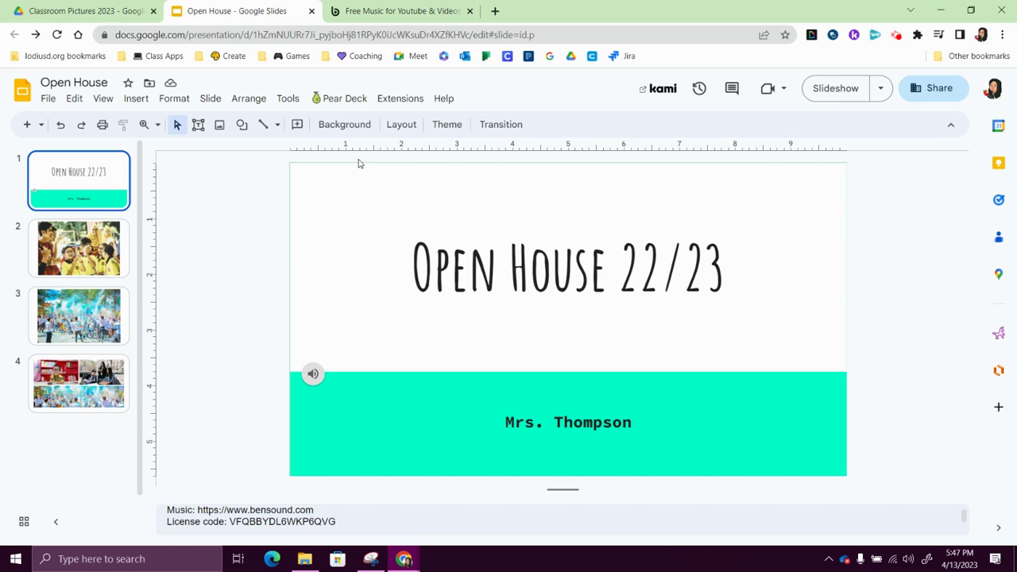
In the presentation's Publish to the web settings, auto-advance slides every 3 seconds and restart the slideshow after the last slide.
{"action": "left_click", "coordinate": [49, 98]}
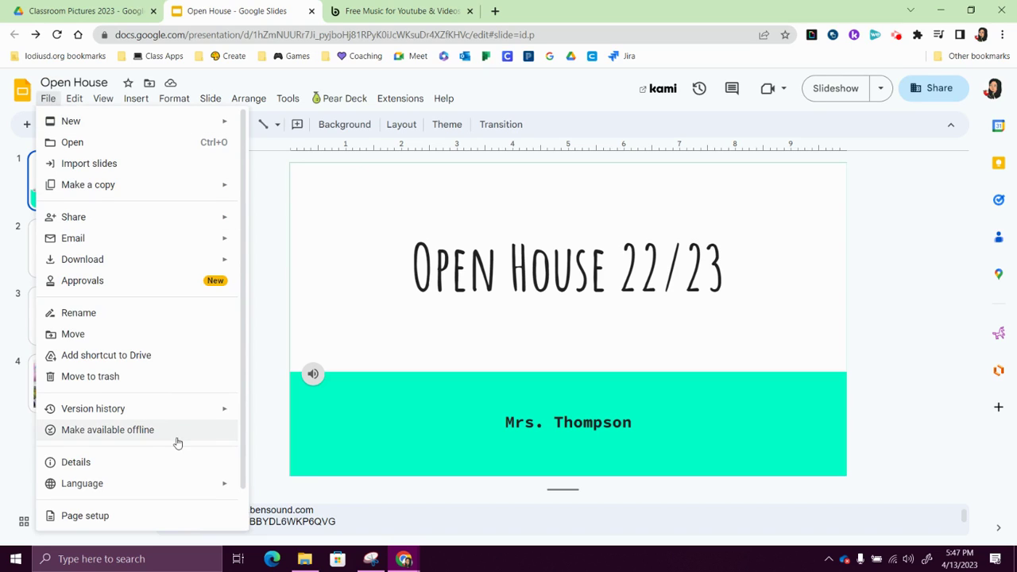
{"action": "mouse_move", "coordinate": [223, 219]}
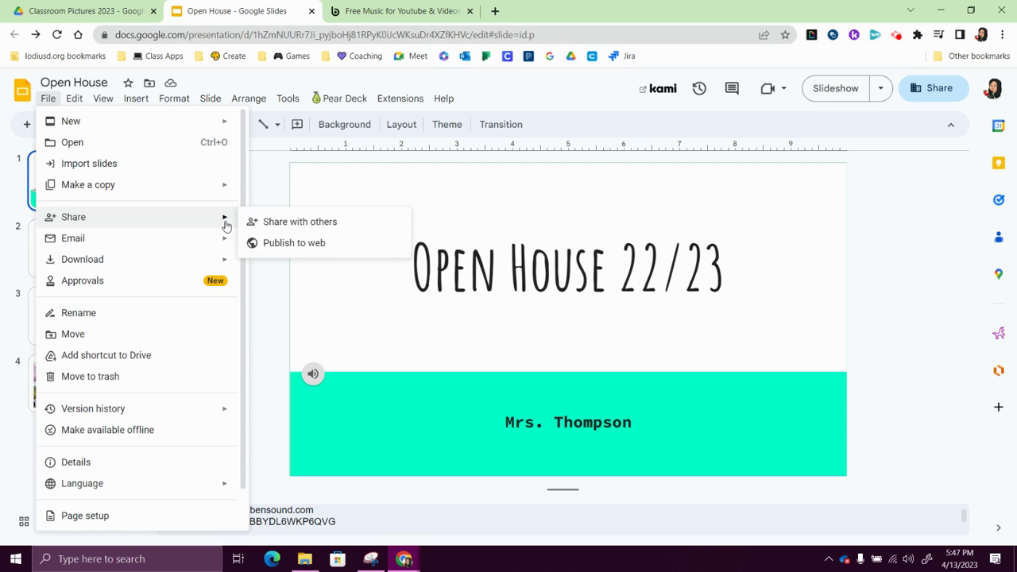
{"action": "left_click", "coordinate": [303, 244]}
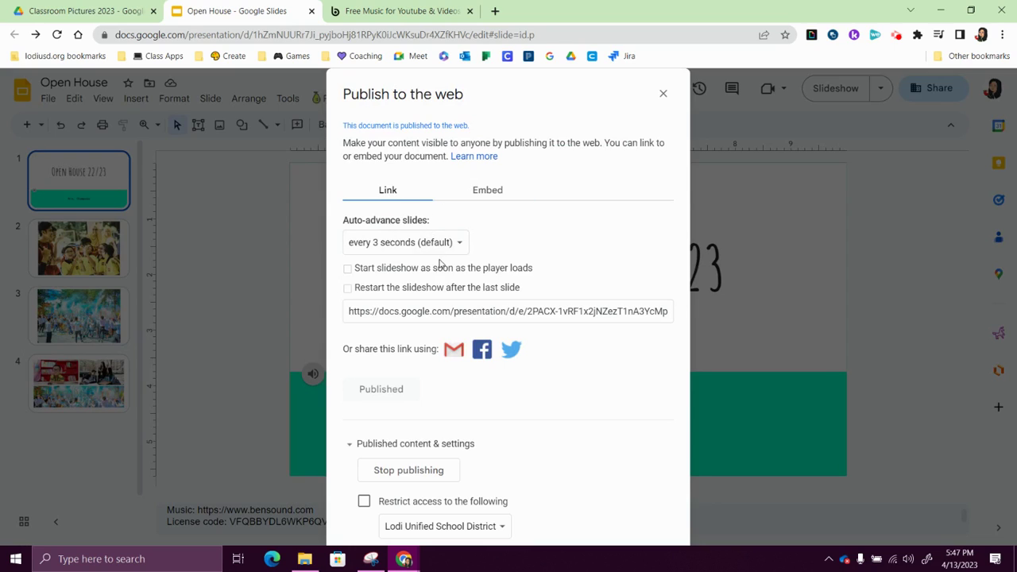
{"action": "left_click", "coordinate": [461, 245]}
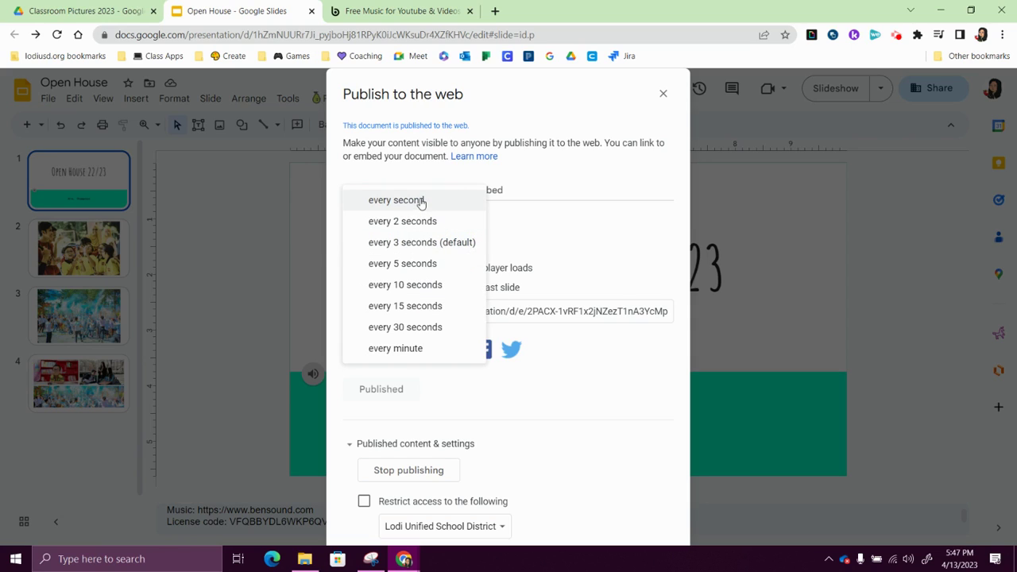
{"action": "left_click", "coordinate": [429, 245]}
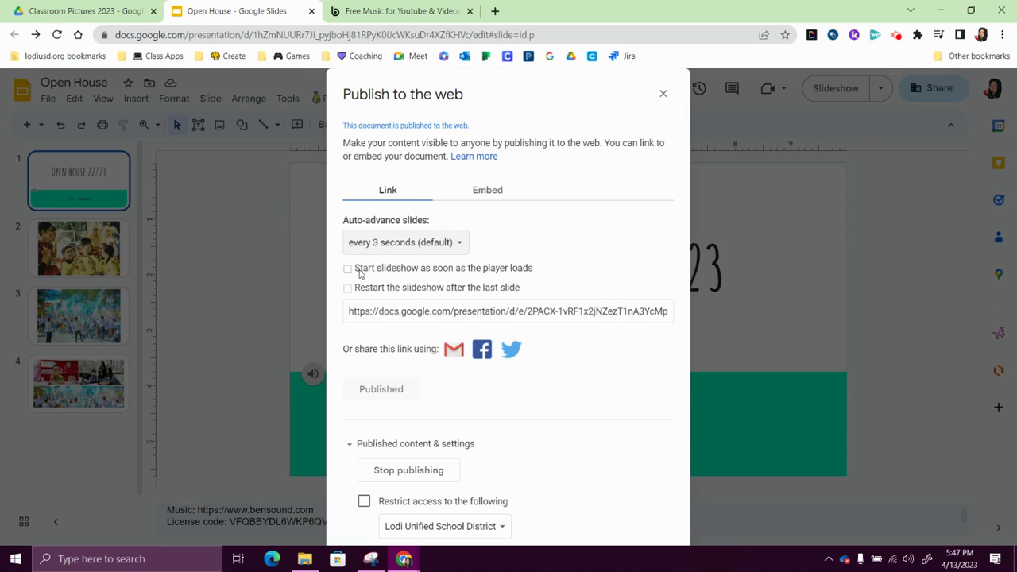
{"action": "left_click", "coordinate": [429, 311]}
{"action": "left_click", "coordinate": [347, 289]}
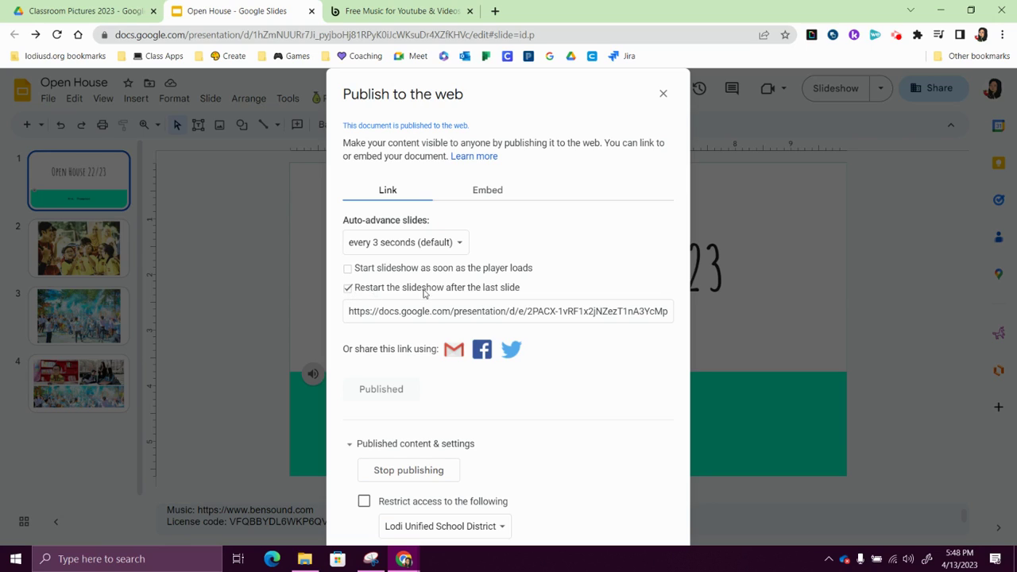
Copy the published presentation's link and load it in a new browser tab.
{"action": "left_click", "coordinate": [502, 305]}
{"action": "left_click", "coordinate": [505, 311]}
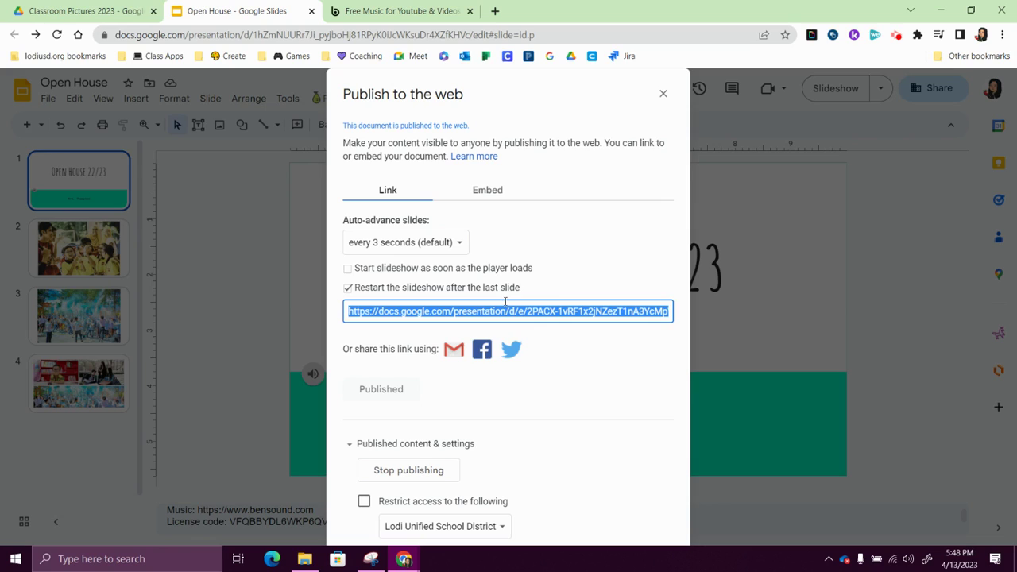
{"action": "left_click", "coordinate": [510, 314]}
{"action": "left_click", "coordinate": [530, 311]}
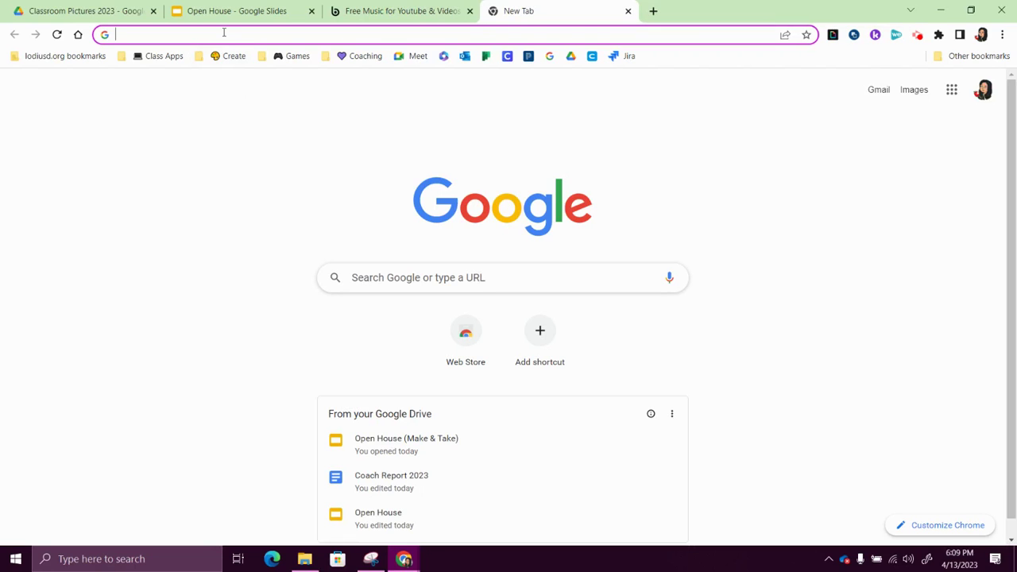
{"action": "right_click", "coordinate": [224, 32]}
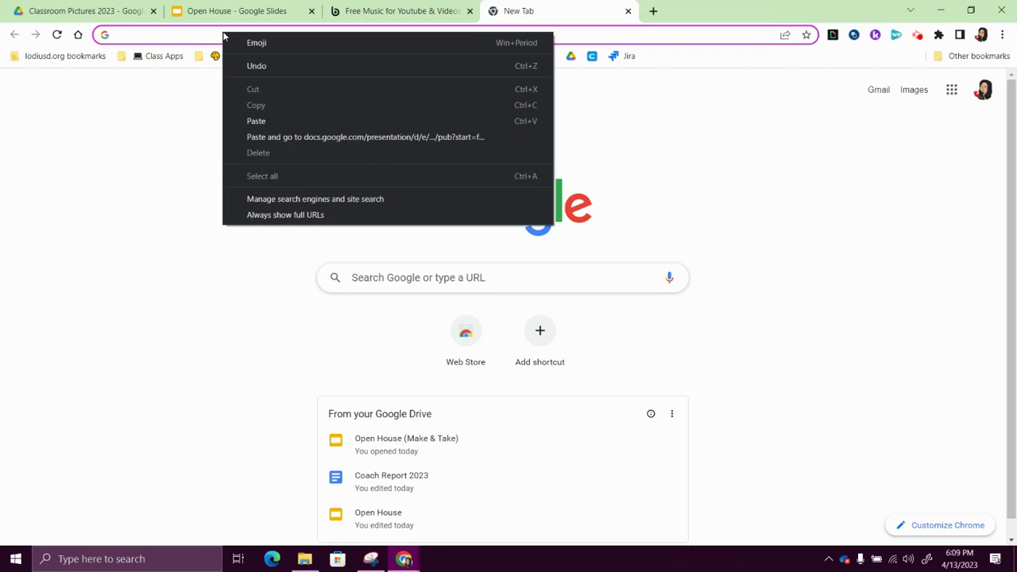
{"action": "left_click", "coordinate": [296, 120]}
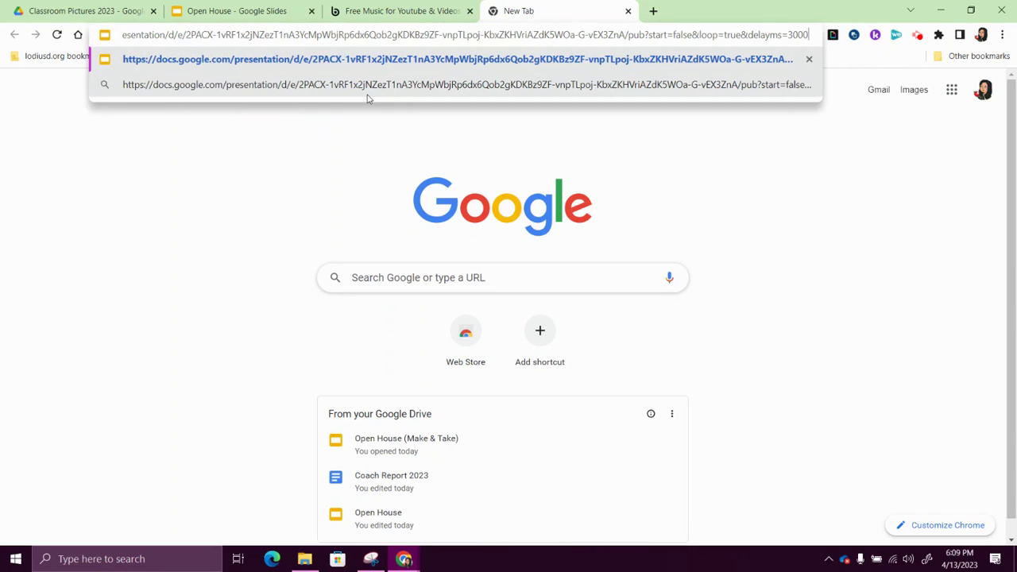
{"action": "key", "text": "Return"}
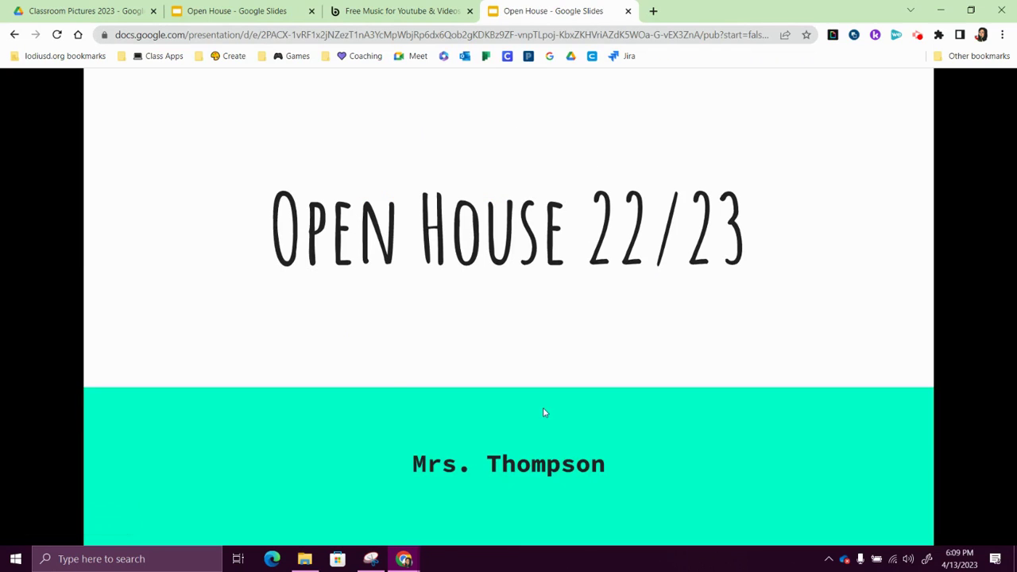
Enable audio autoplay in the published slideshow and preview it with Auto-play, closing its tab at the end.
{"action": "mouse_move", "coordinate": [124, 523]}
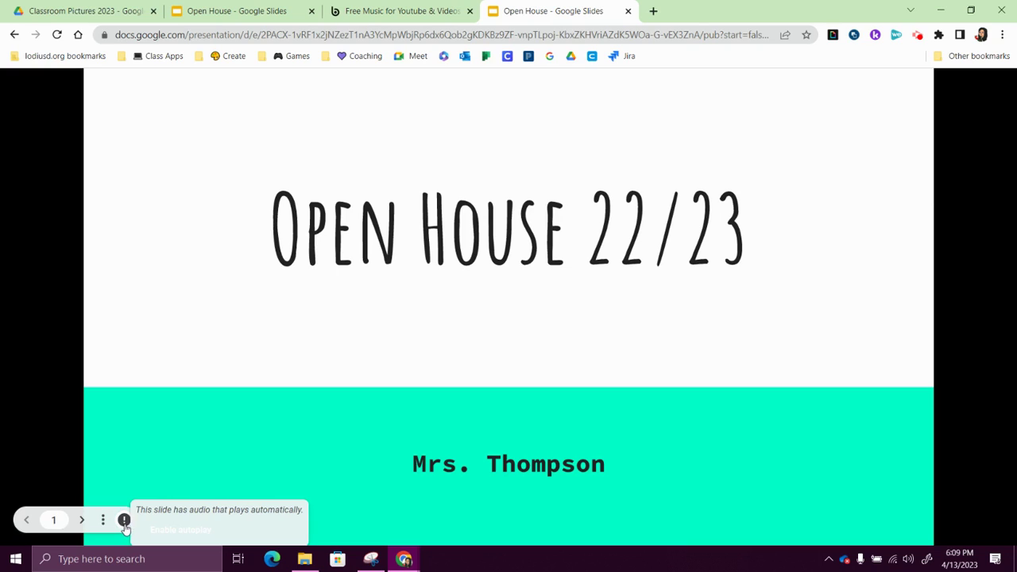
{"action": "left_click", "coordinate": [200, 531]}
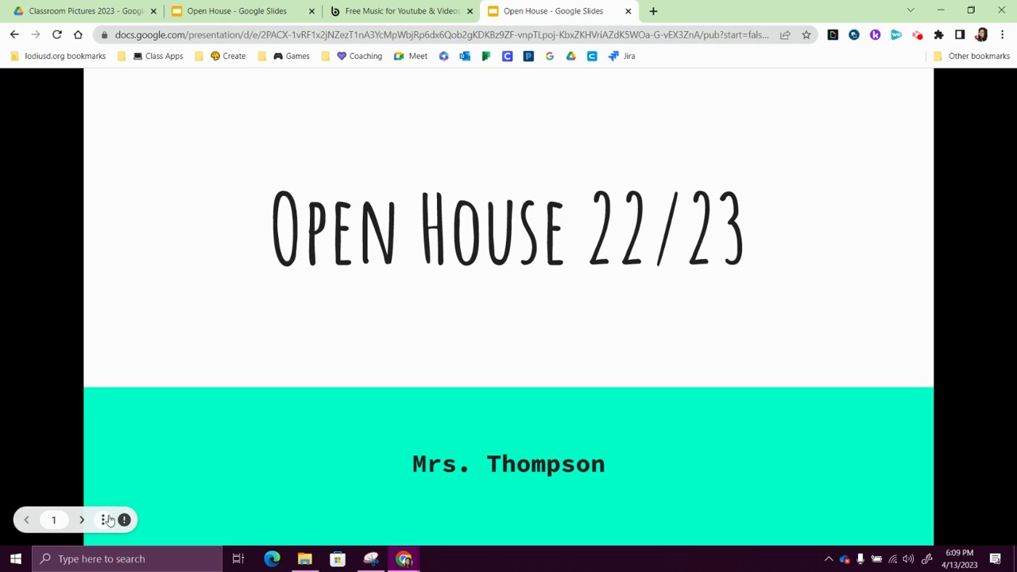
{"action": "left_click", "coordinate": [104, 522]}
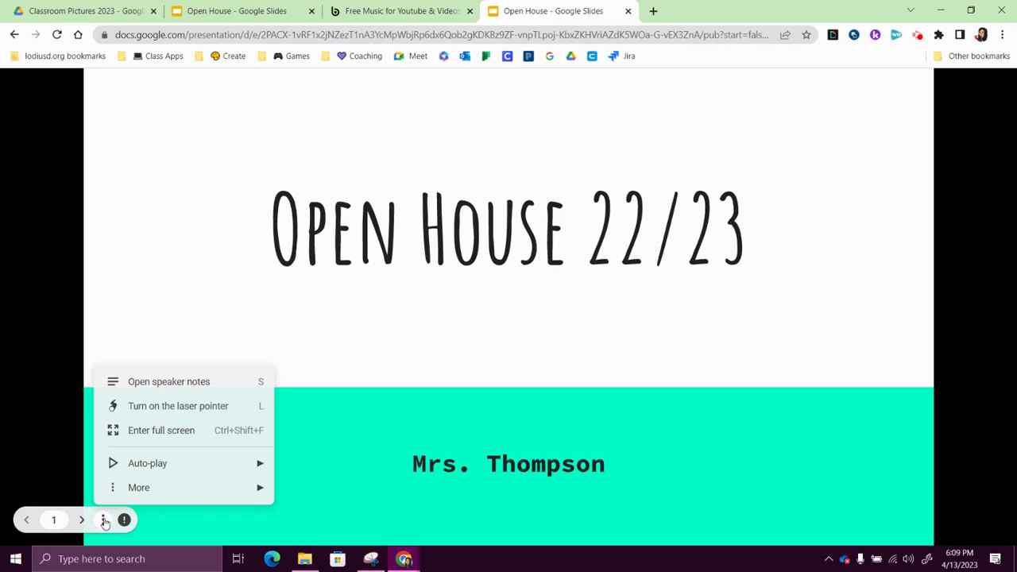
{"action": "mouse_move", "coordinate": [148, 466]}
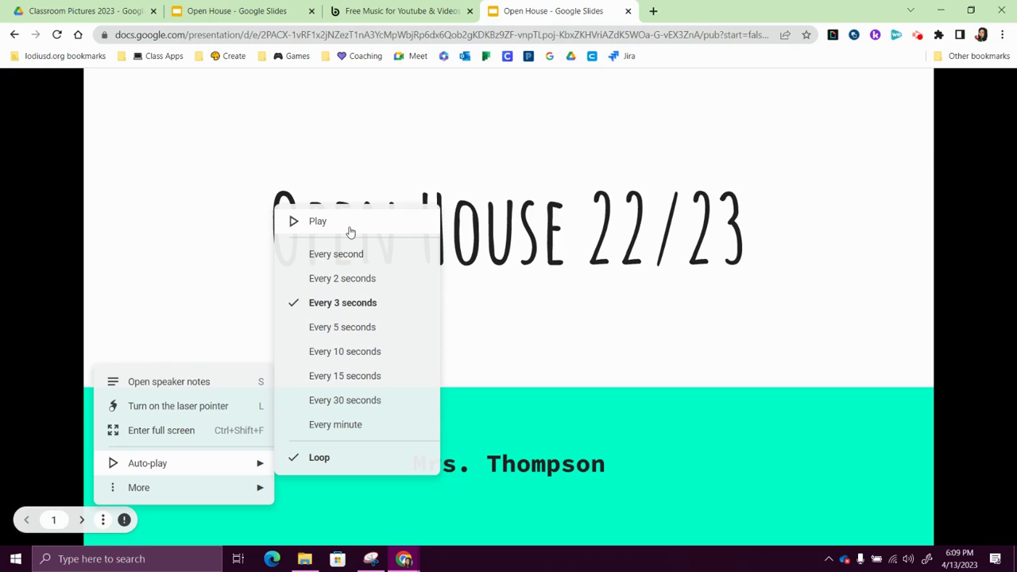
{"action": "left_click", "coordinate": [286, 235]}
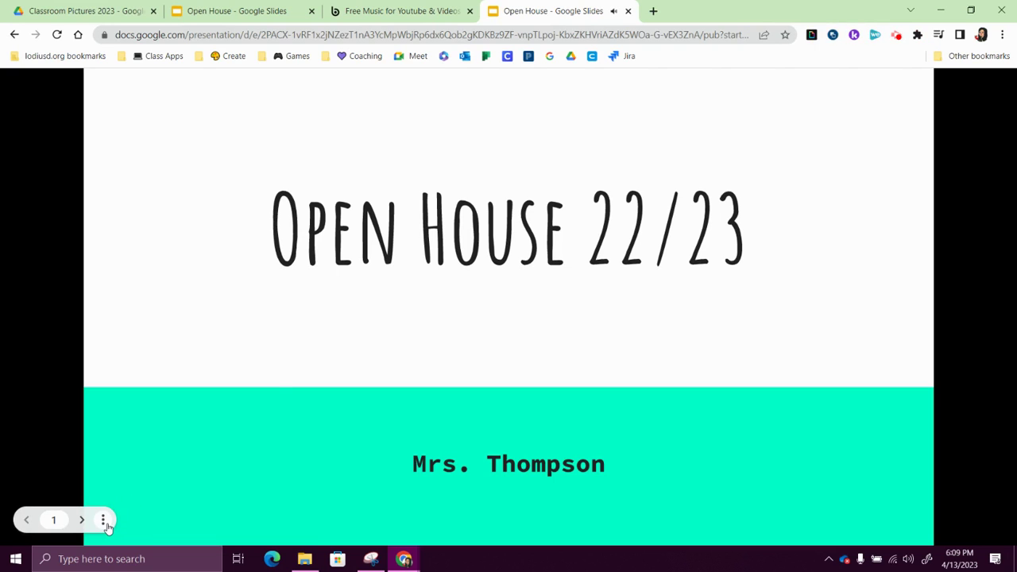
{"action": "left_click", "coordinate": [103, 520]}
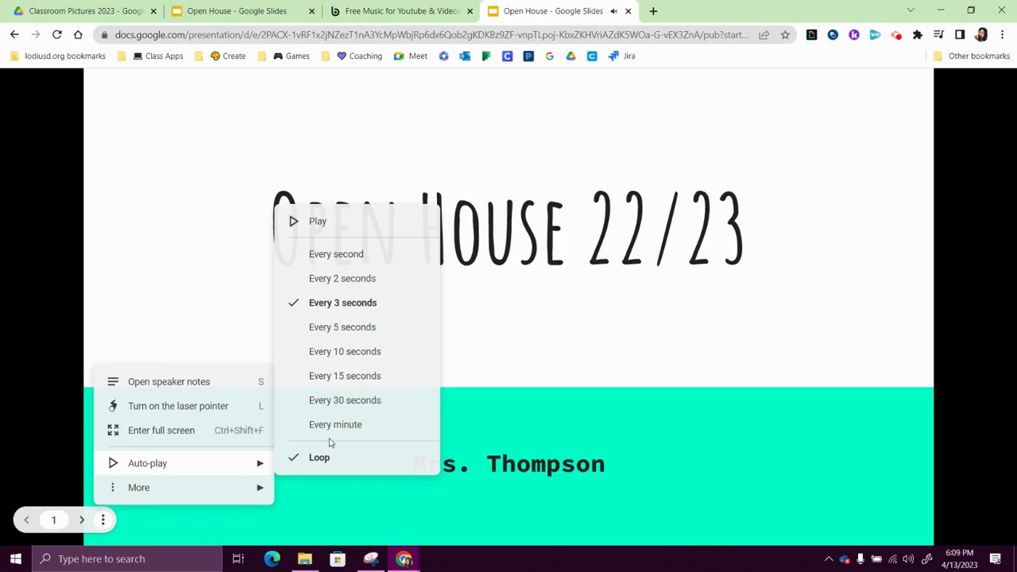
{"action": "left_click", "coordinate": [350, 221]}
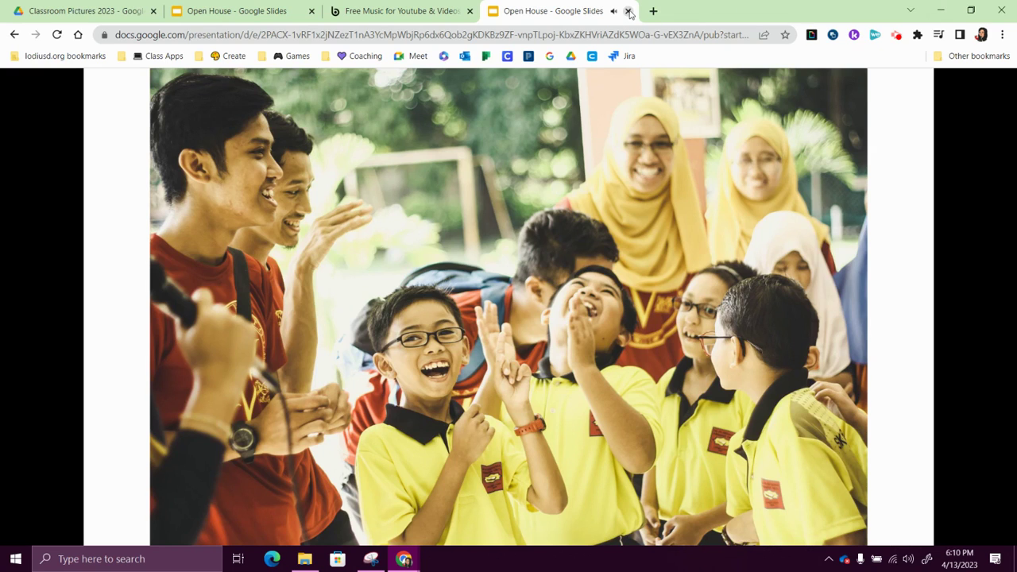
{"action": "left_click", "coordinate": [628, 11]}
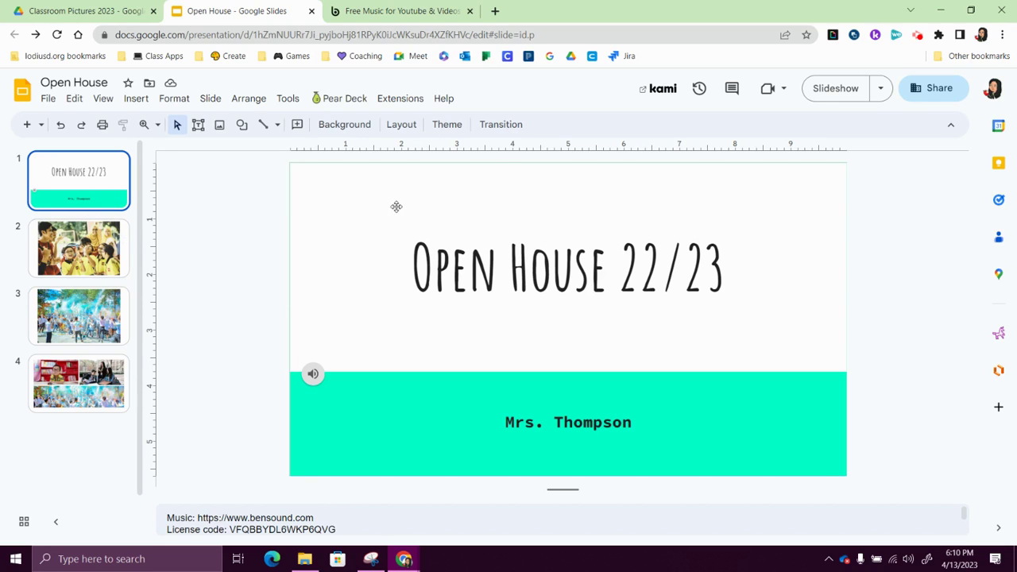
Reopen the Open House presentation's Publish to the web settings, copy its link and open it in a new browser tab.
{"action": "left_click", "coordinate": [48, 99]}
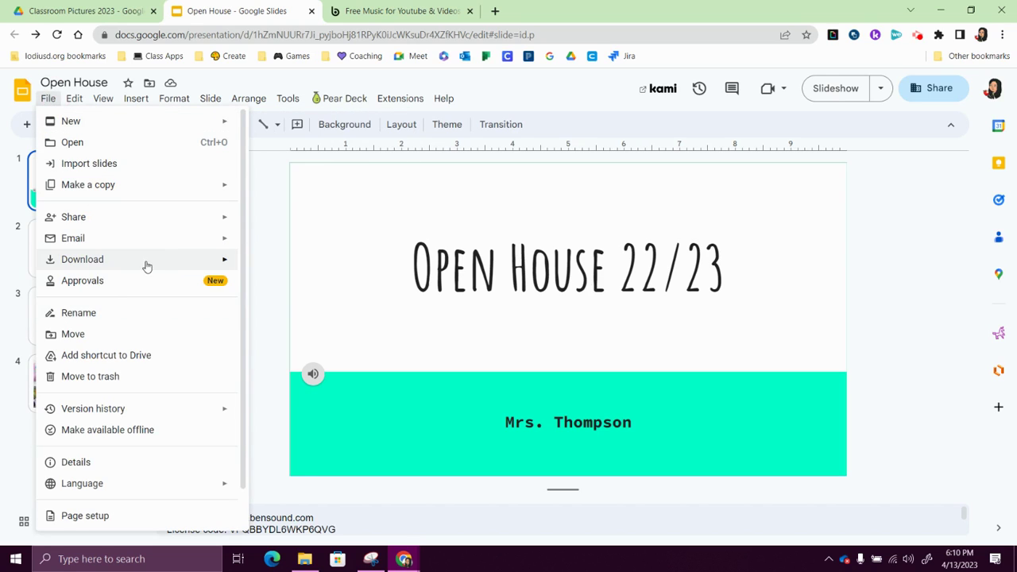
{"action": "mouse_move", "coordinate": [196, 220]}
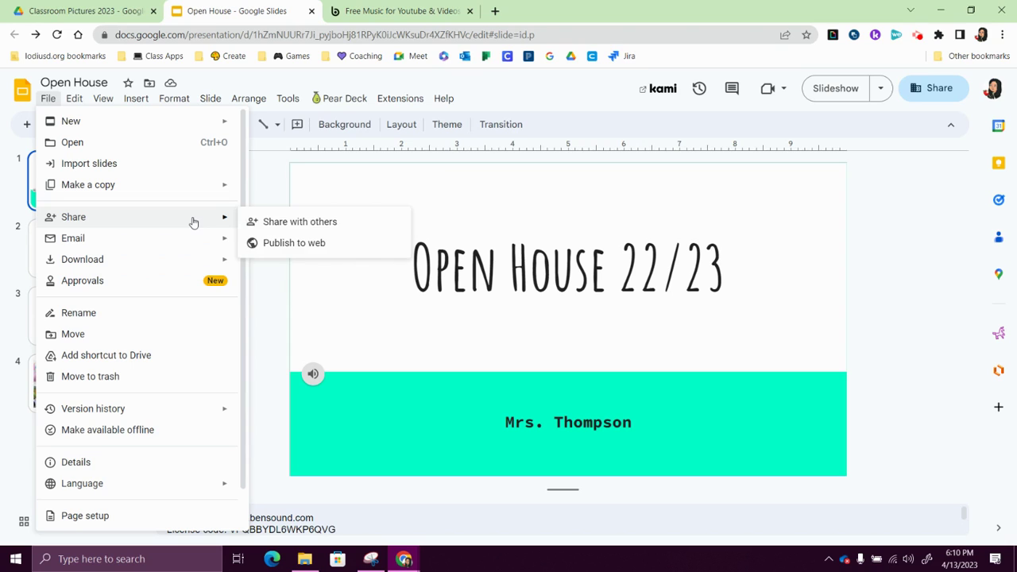
{"action": "left_click", "coordinate": [309, 243]}
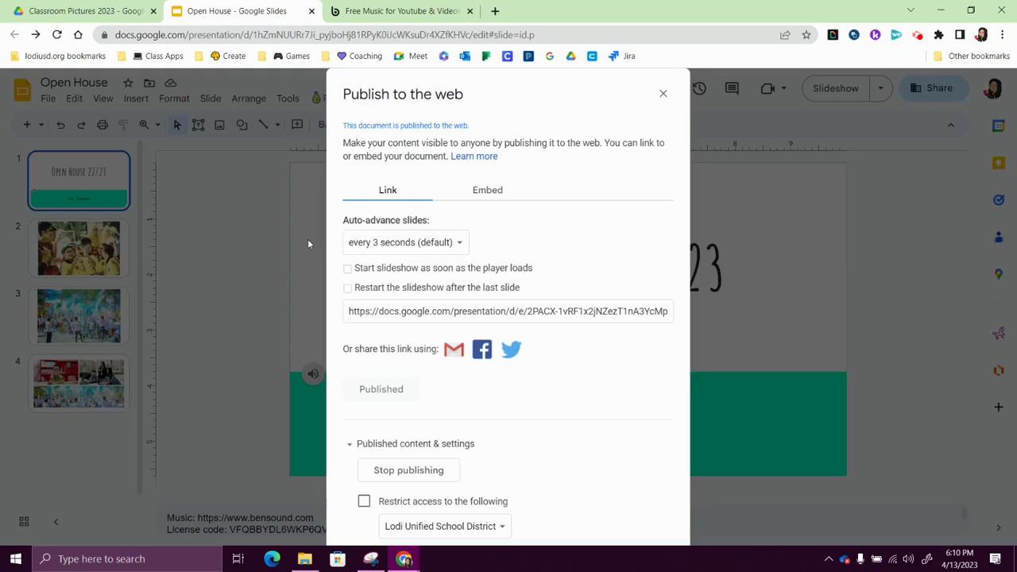
{"action": "left_click", "coordinate": [589, 312]}
{"action": "key", "text": "ctrl+c"}
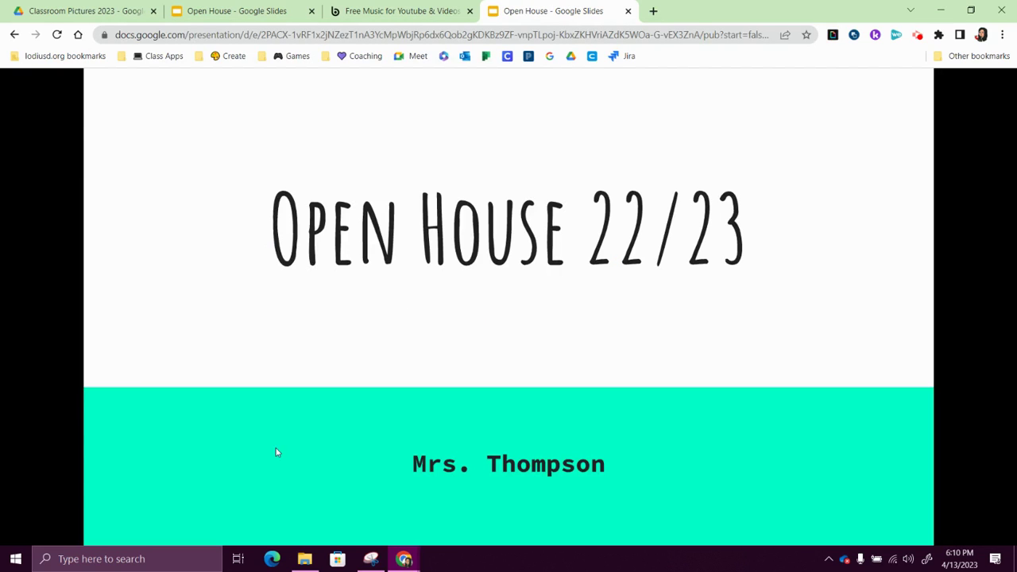
Preview the newly opened published slideshow with Auto-play, and close its tab and the Publish to the web dialog.
{"action": "mouse_move", "coordinate": [101, 524]}
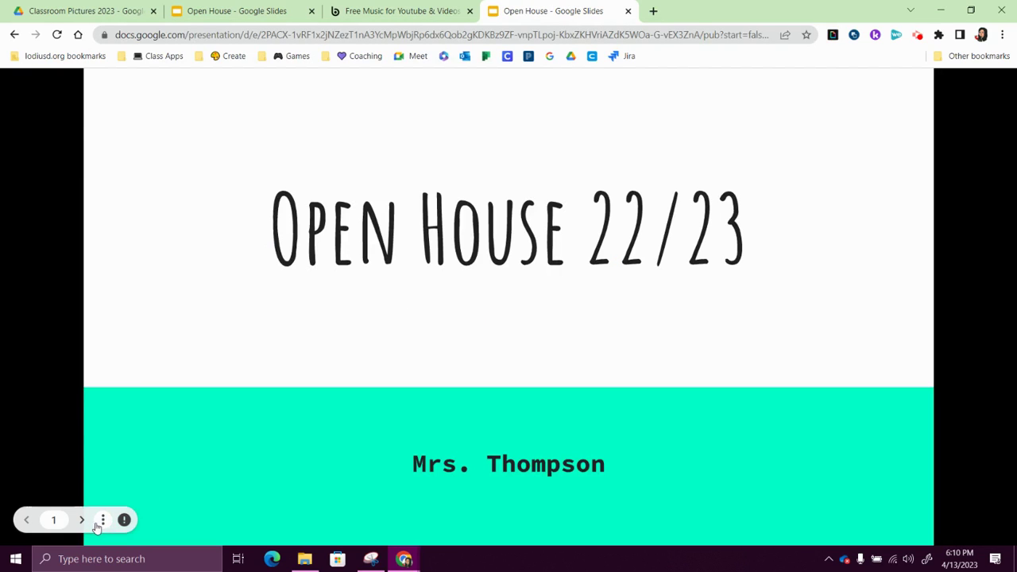
{"action": "left_click", "coordinate": [106, 520]}
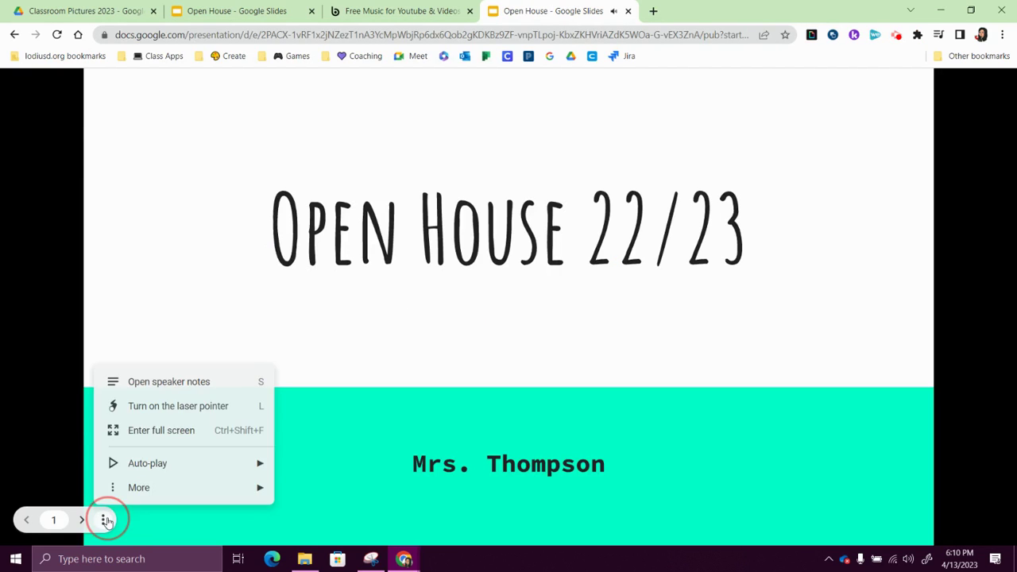
{"action": "mouse_move", "coordinate": [135, 465]}
{"action": "left_click", "coordinate": [375, 228]}
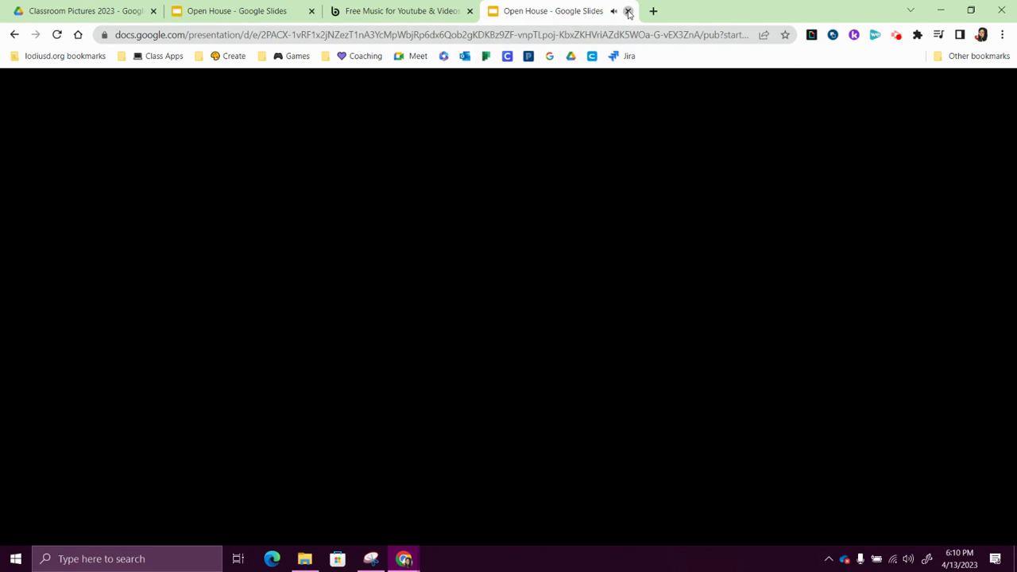
{"action": "left_click", "coordinate": [628, 12]}
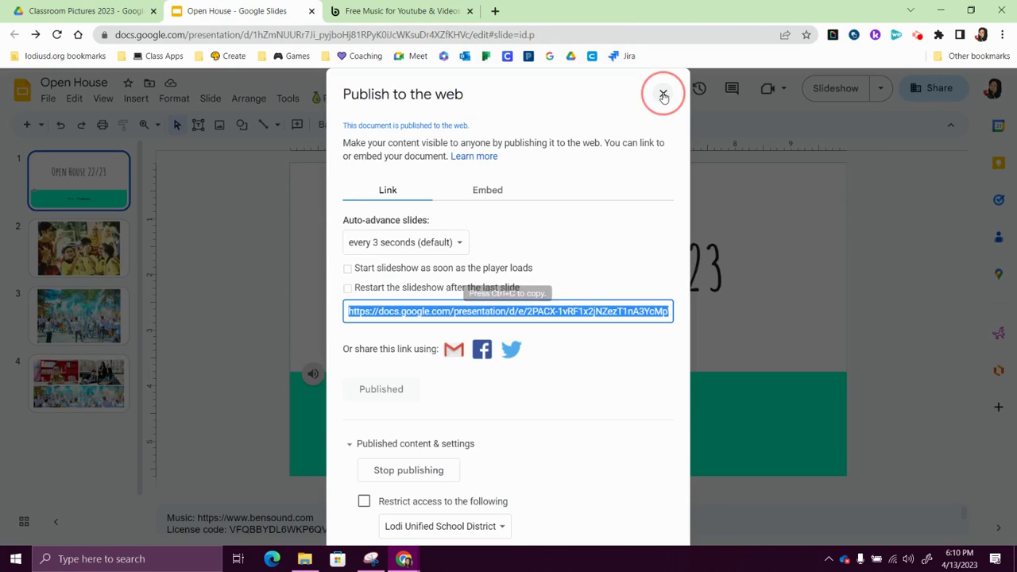
{"action": "left_click", "coordinate": [663, 93]}
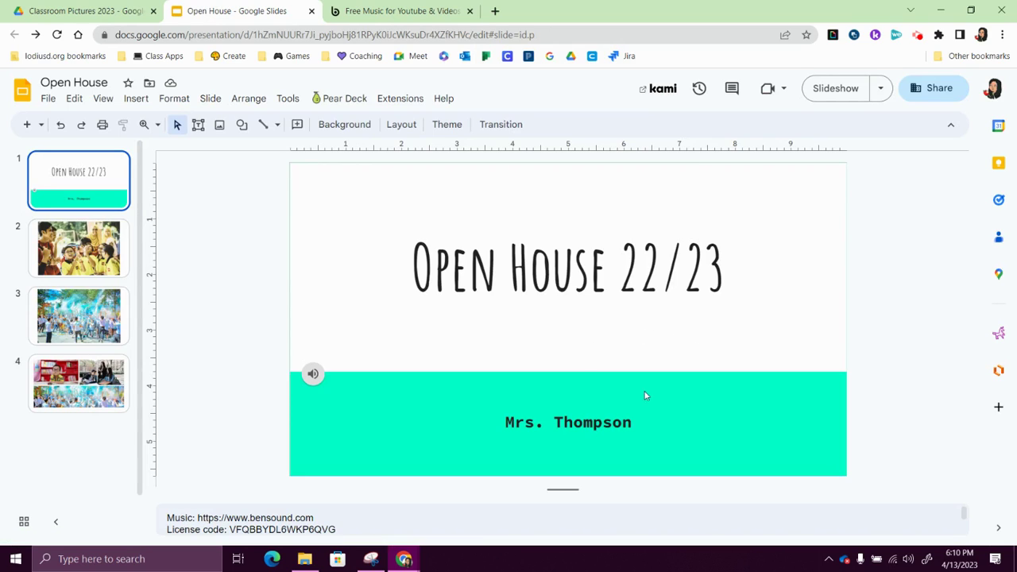